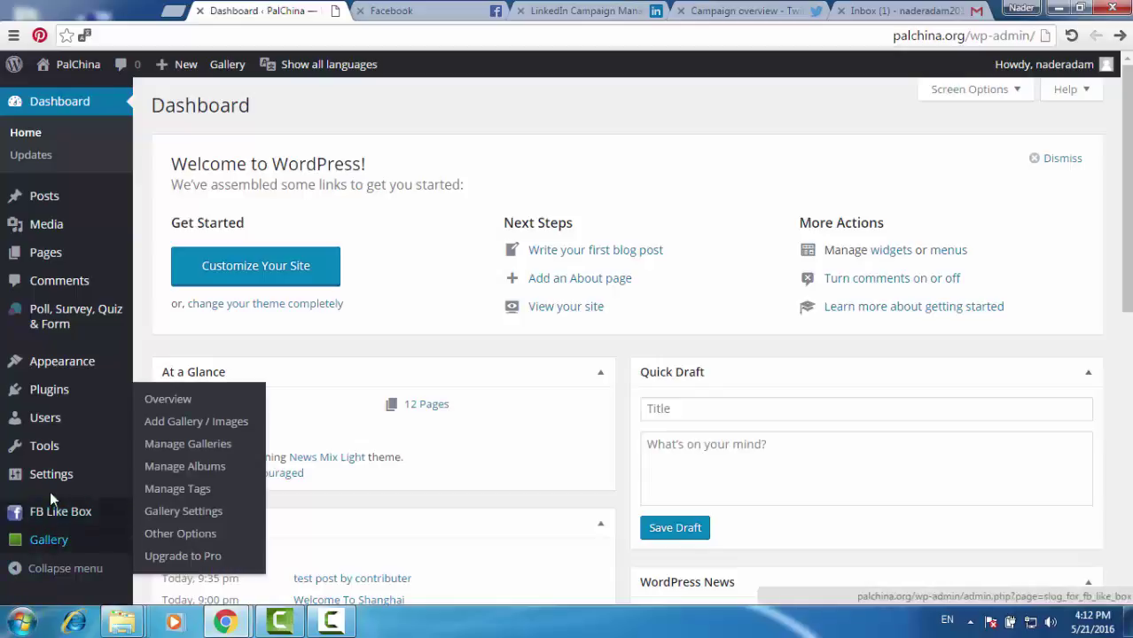
Open the site's General Settings and look over all options, from the site title and tagline to the site language.
mouse_move(52, 481)
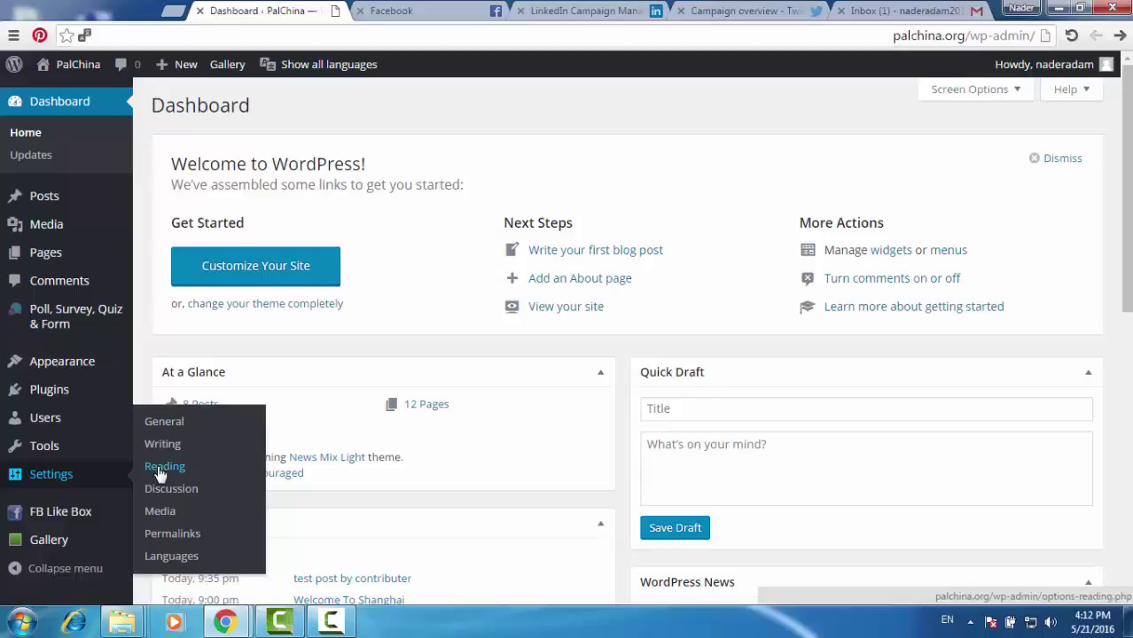
click(178, 428)
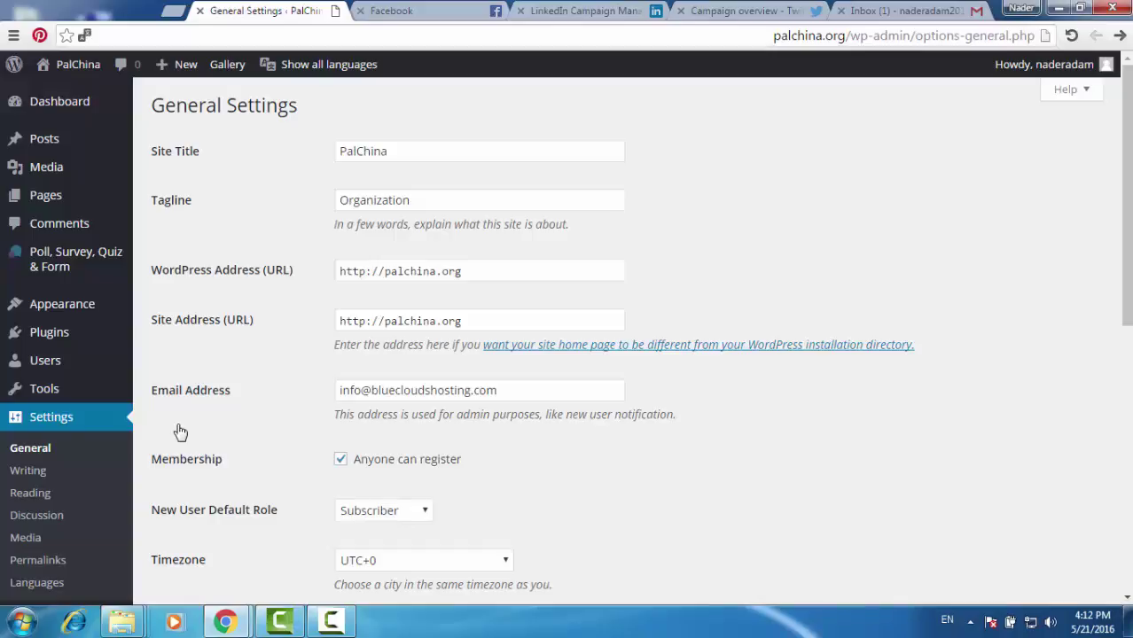
drag(1128, 165, 1130, 422)
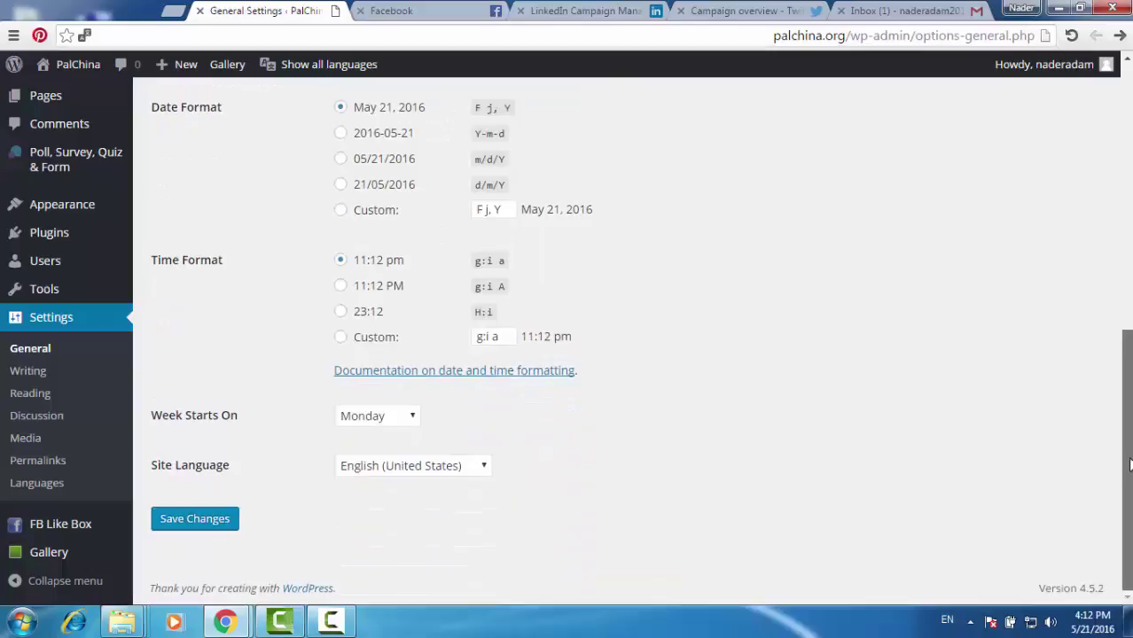
drag(1130, 464, 1129, 197)
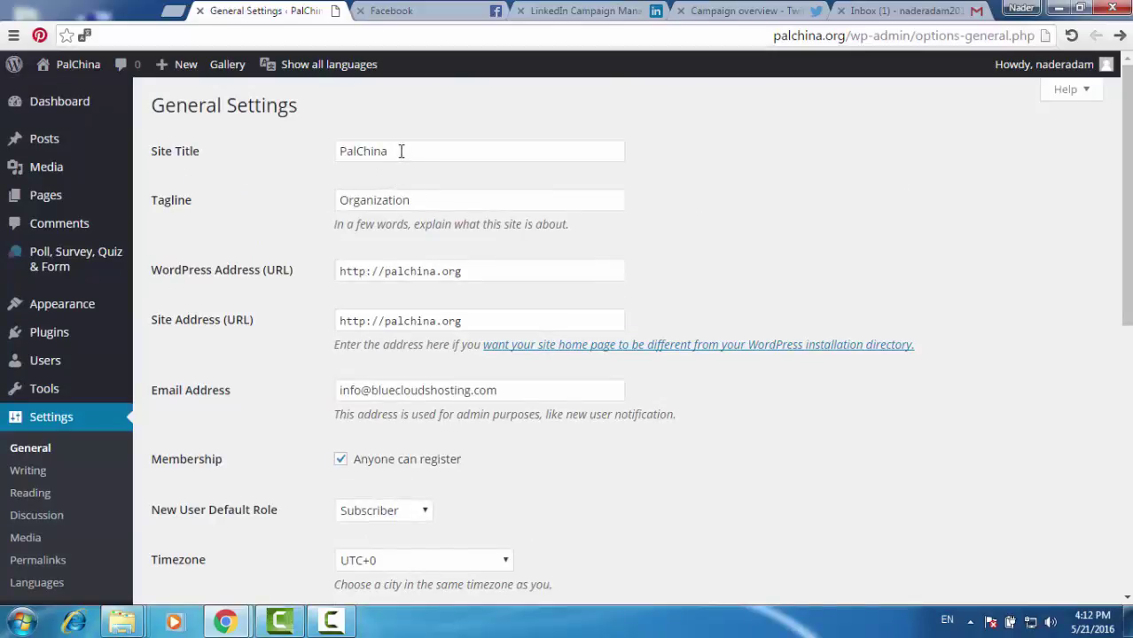
click(423, 202)
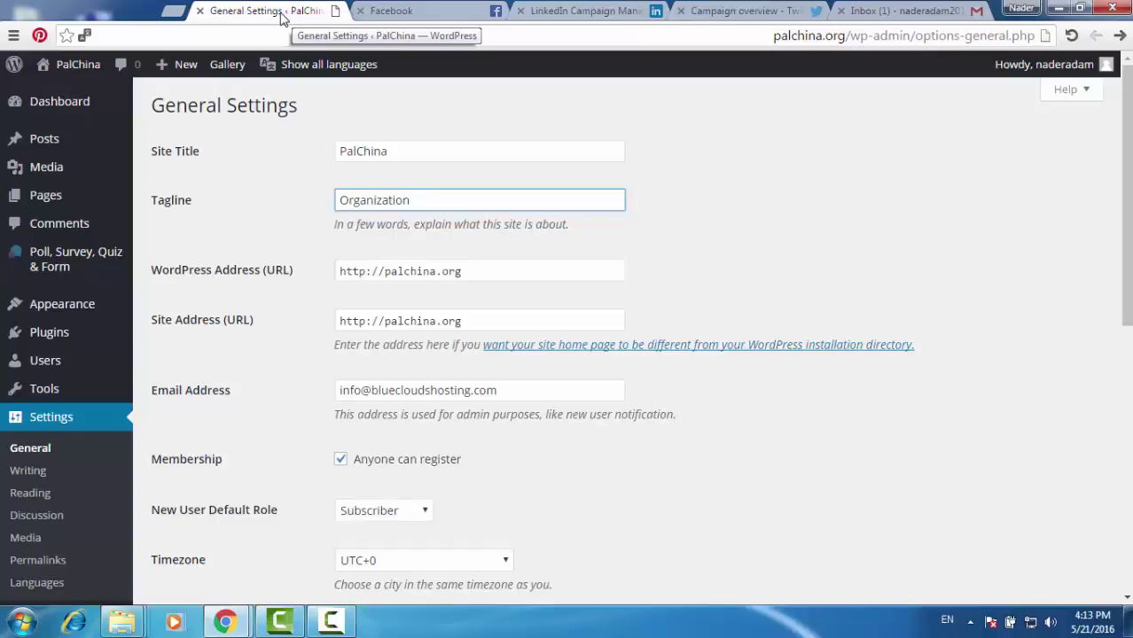
Open the palchina.org home page in a new browser tab.
click(173, 11)
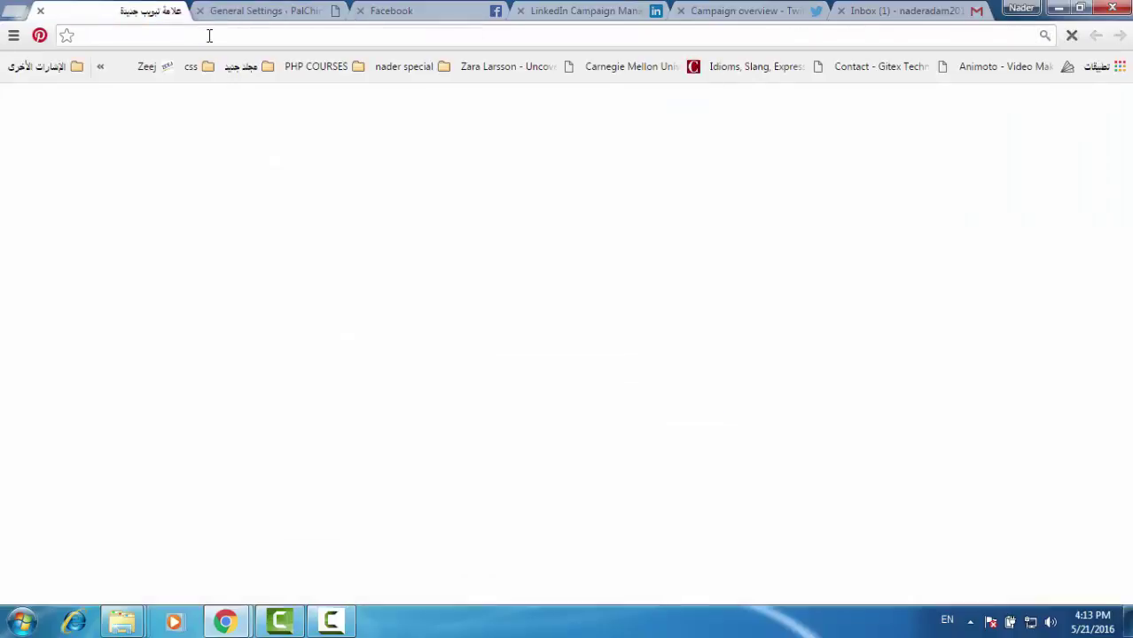
text(pa;)
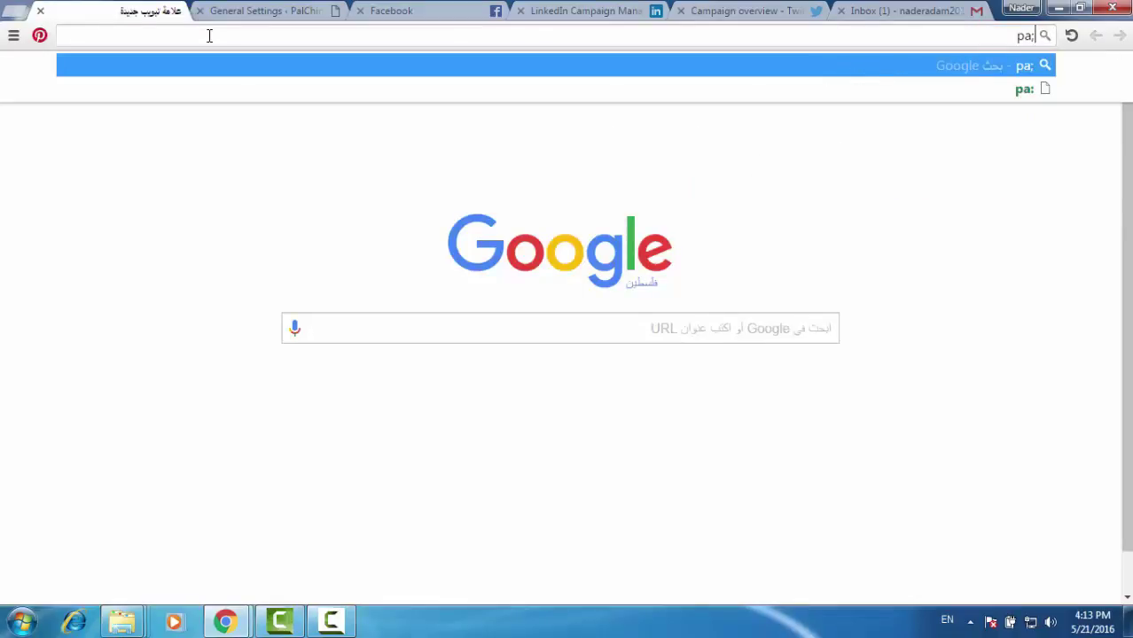
key(BackSpace)
text(lch)
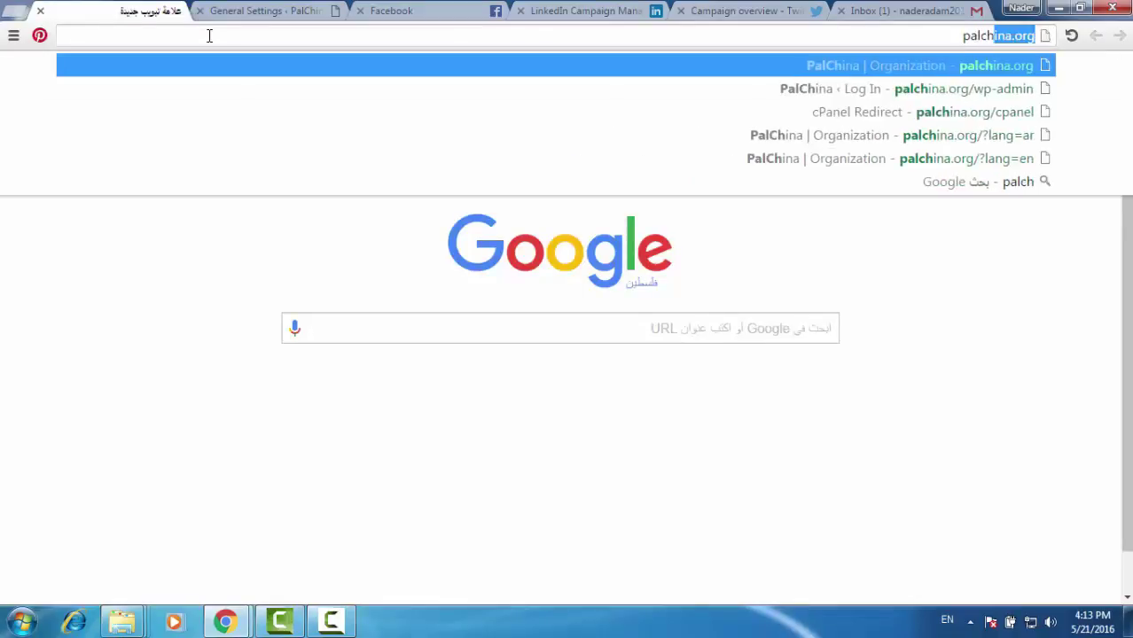
text(in)
key(Return)
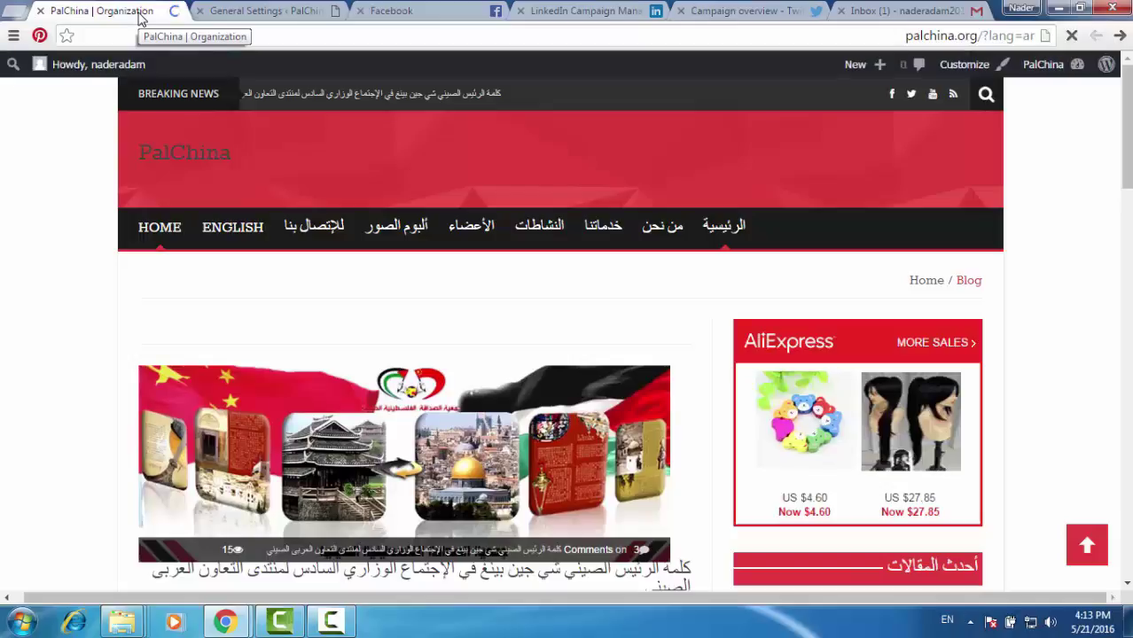
Compare the address settings in General Settings with the live PalChina home page's URL.
click(273, 12)
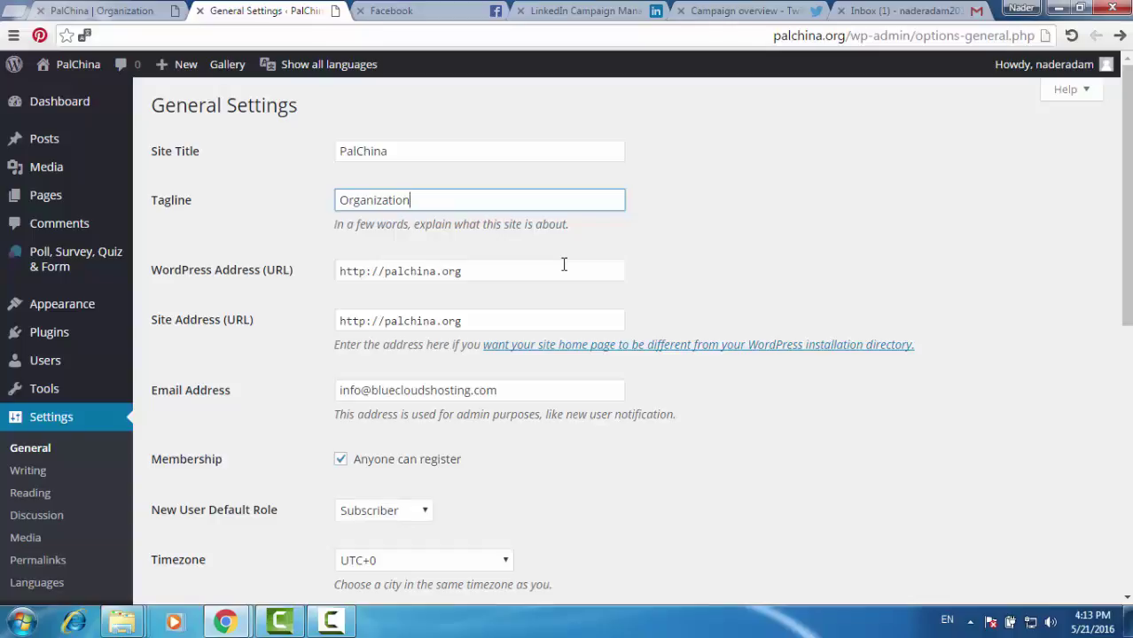
click(102, 10)
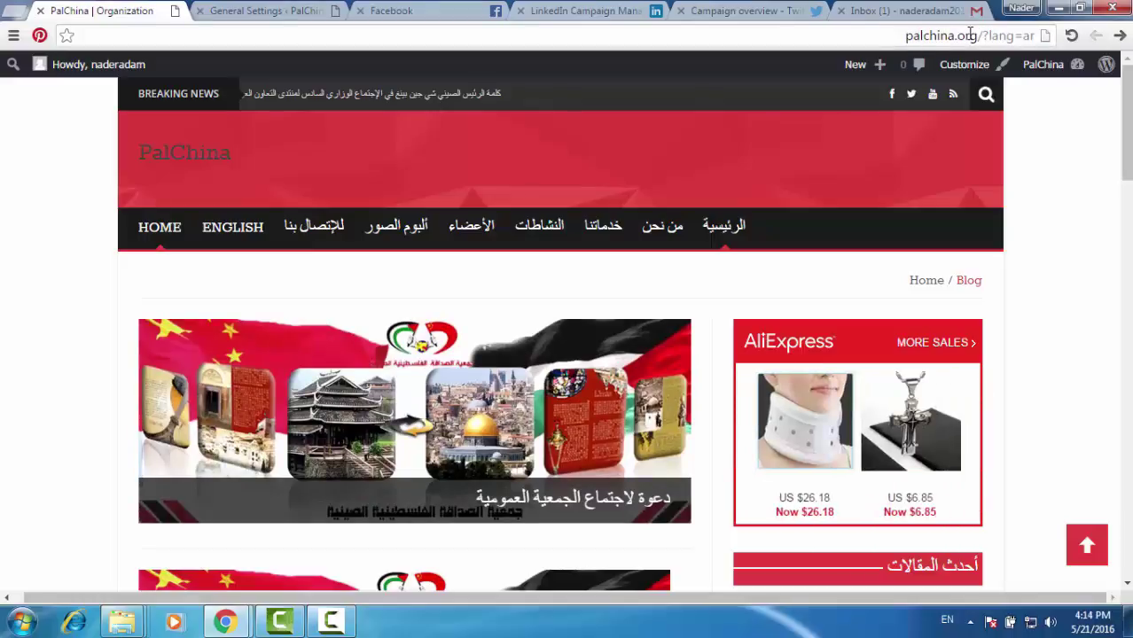
click(305, 13)
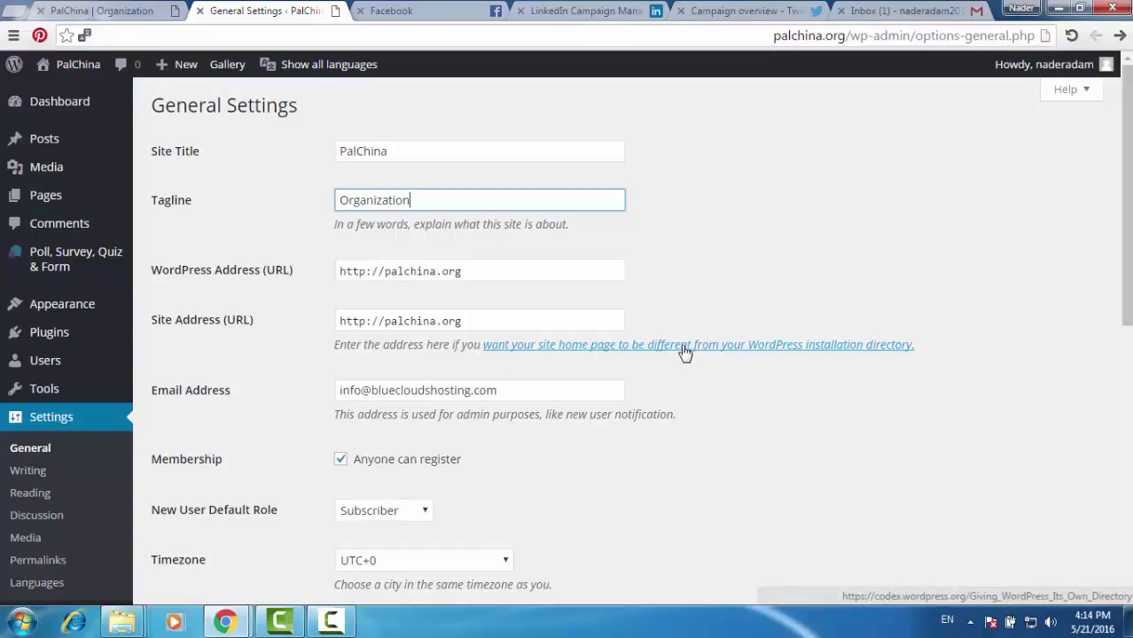
Open the linked Codex article on giving WordPress its own directory and read its introduction.
click(759, 353)
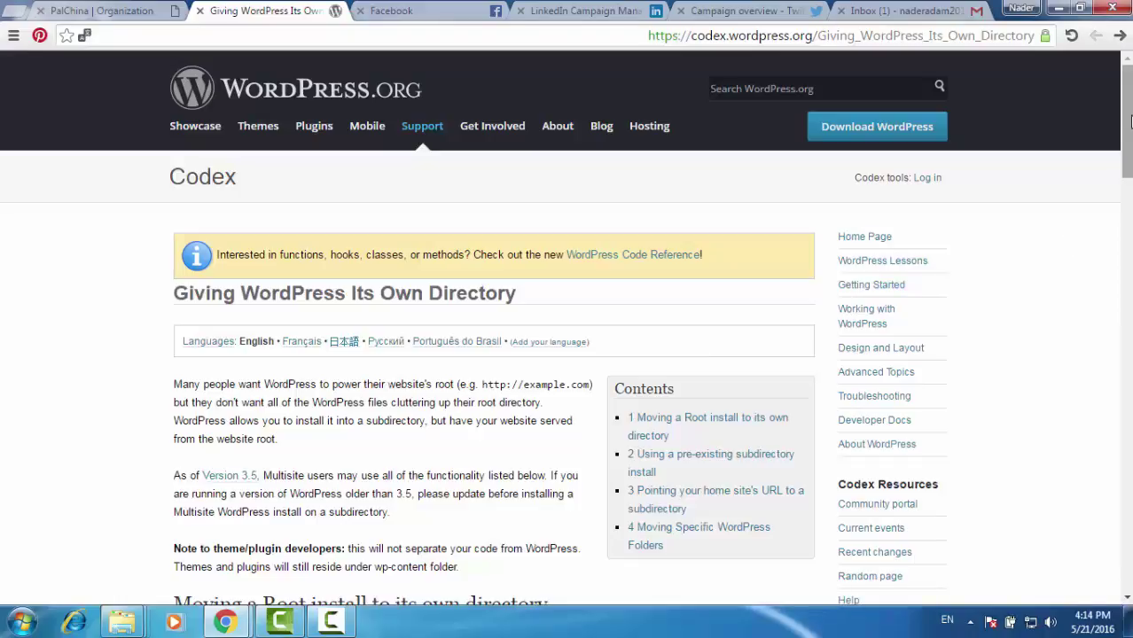
scroll(1128, 124, down, 3)
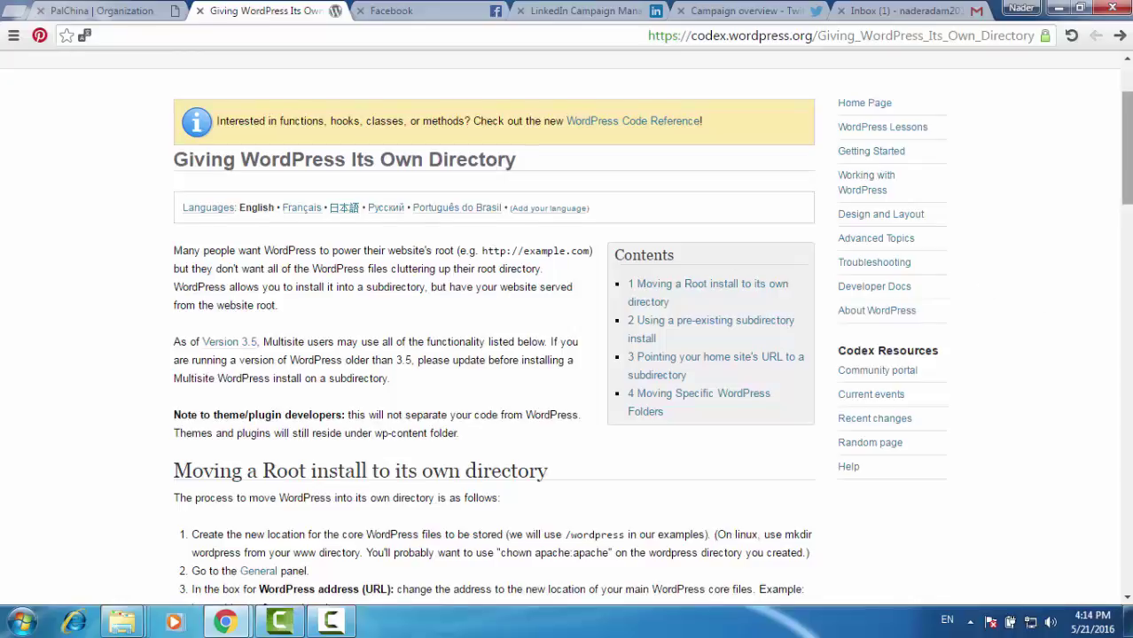
drag(1125, 146, 1126, 58)
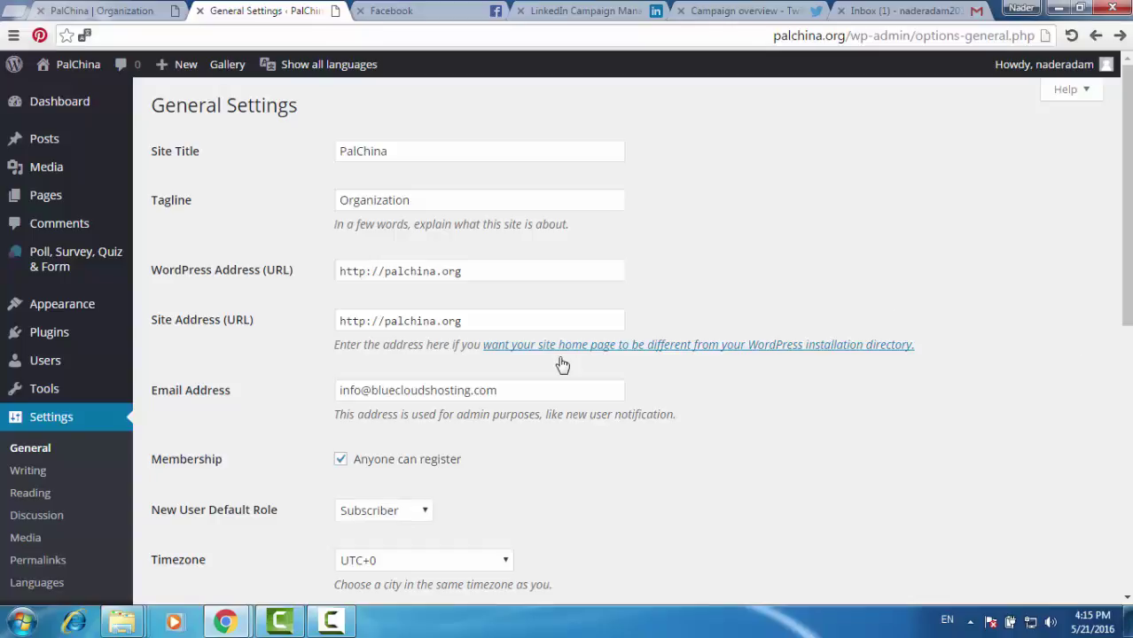
Try appending the subdirectory "/site1" to the Site Address (URL), and erase the subdirectory name.
click(487, 321)
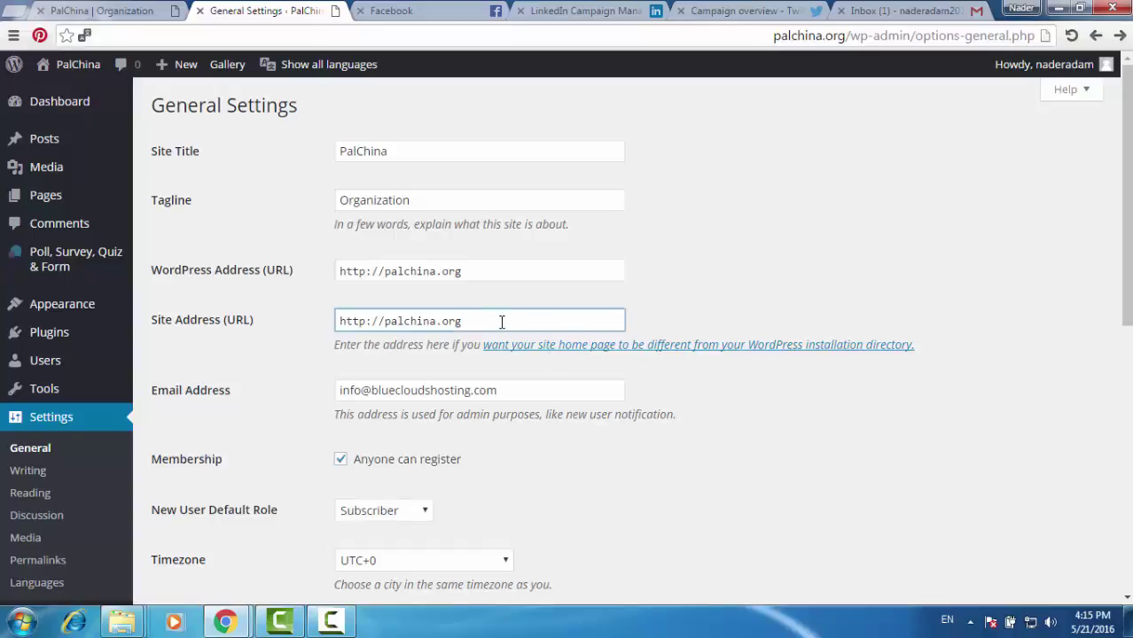
text(/)
text(si)
text(te1)
key(BackSpace)
key(BackSpace)
key(BackSpace)
key(BackSpace)
key(BackSpace)
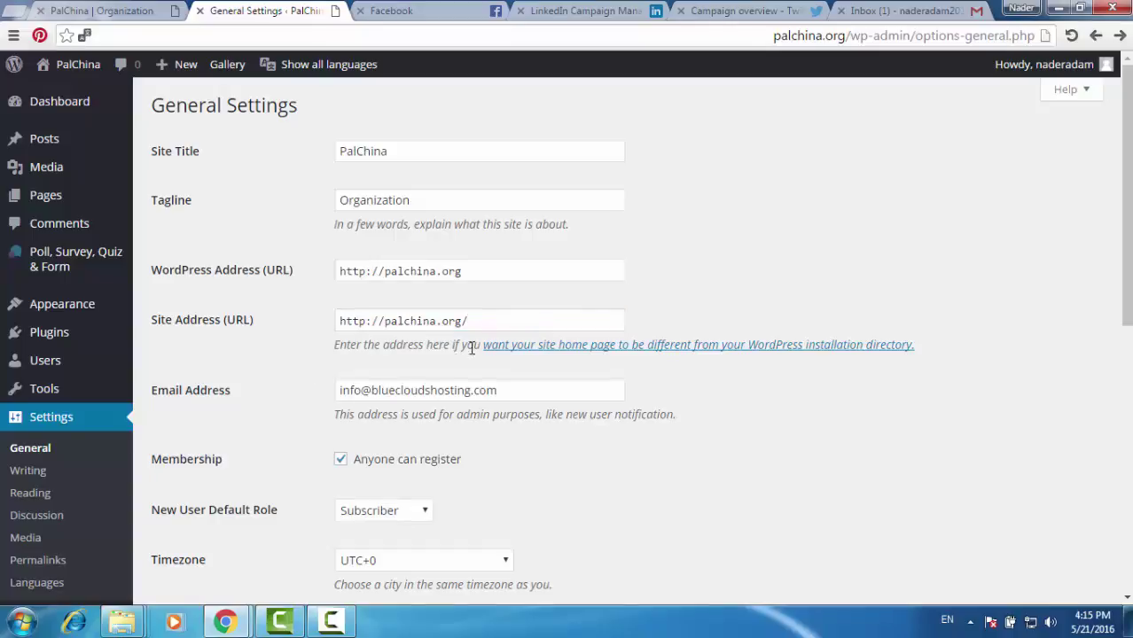
Open the bluecloudshosting.com home page in a new browser tab.
click(140, 7)
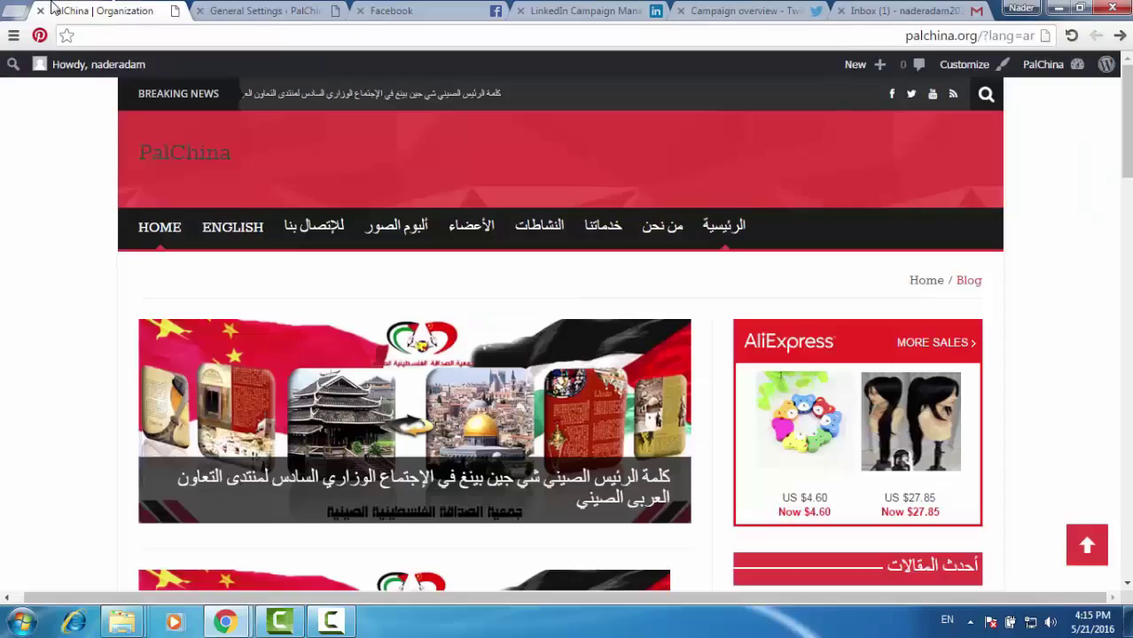
click(19, 10)
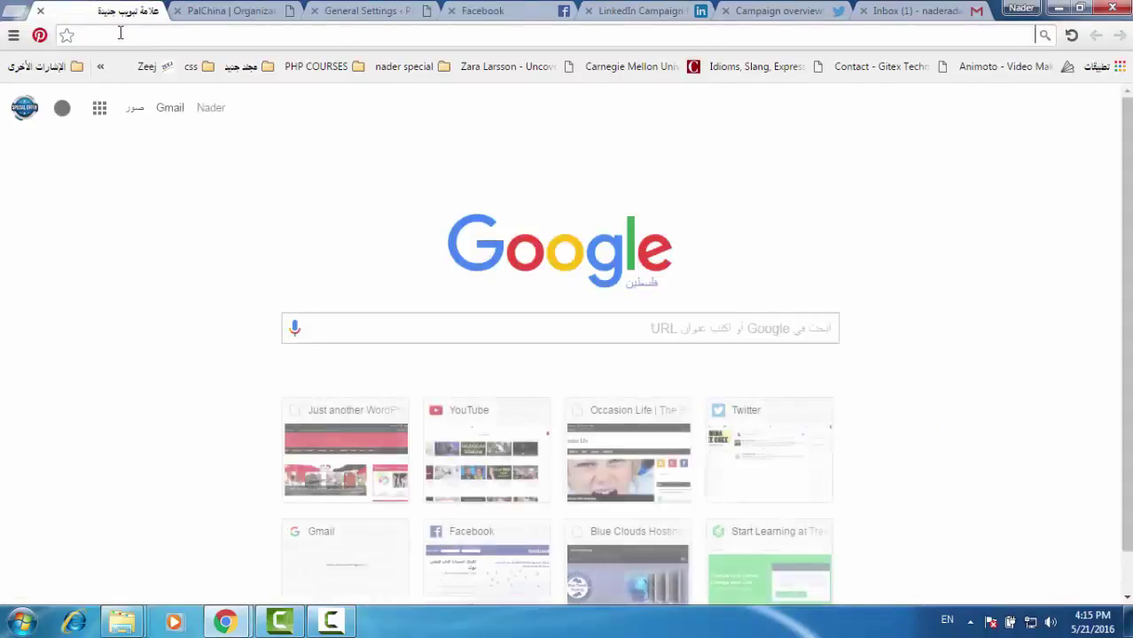
text(bluecloudshosting.com)
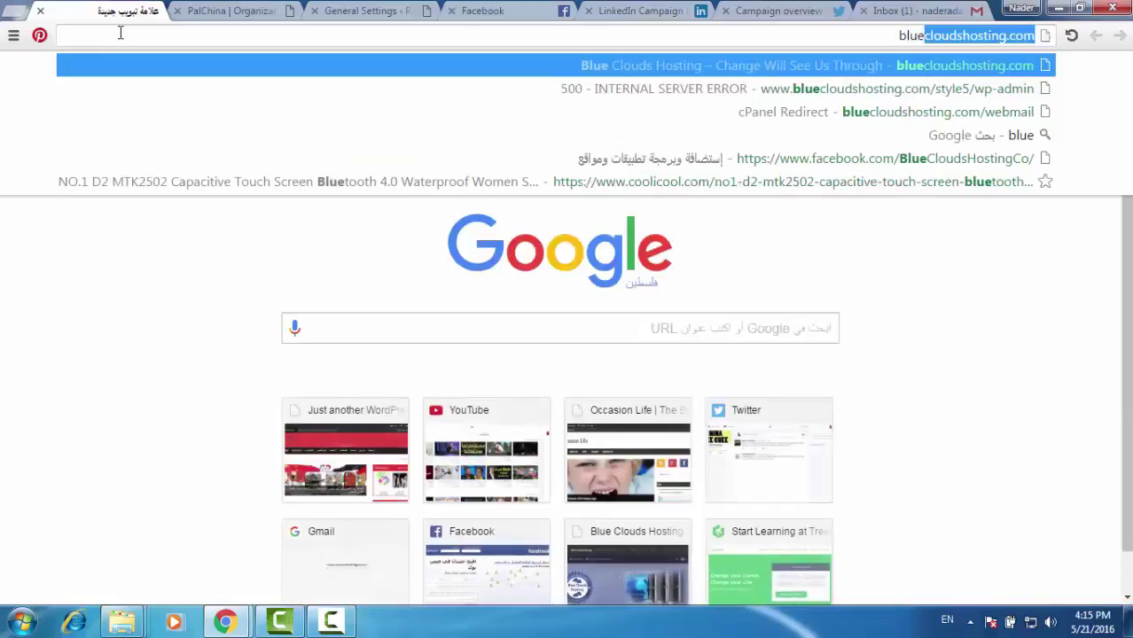
key(Return)
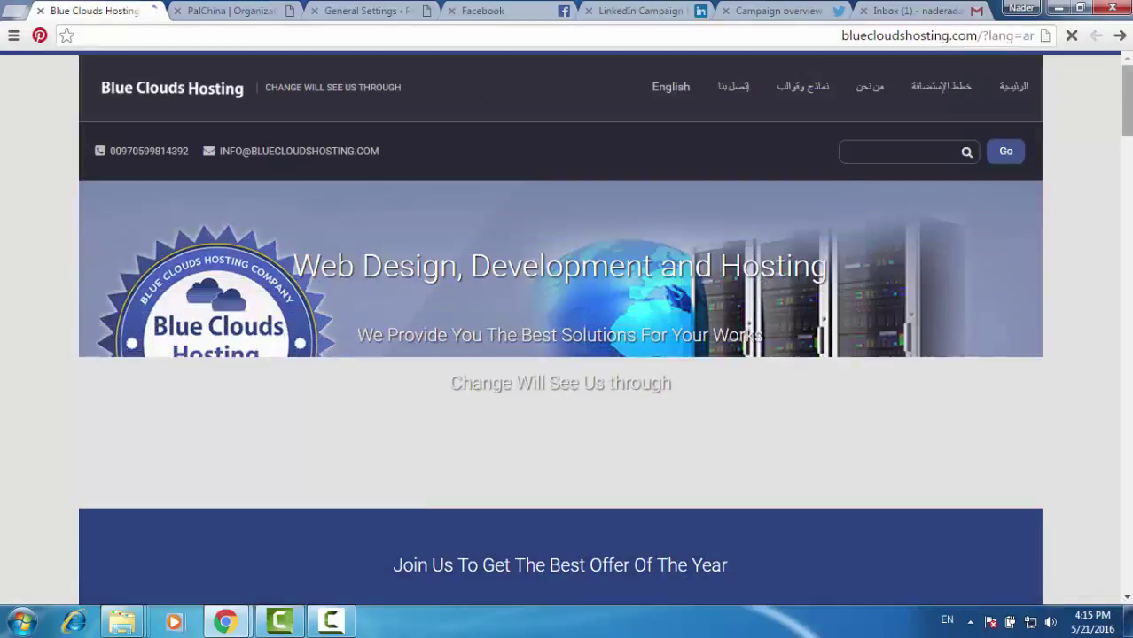
Go to the hosting site's templates page (نماذج وقوالب) and open the style2 demo site.
click(804, 89)
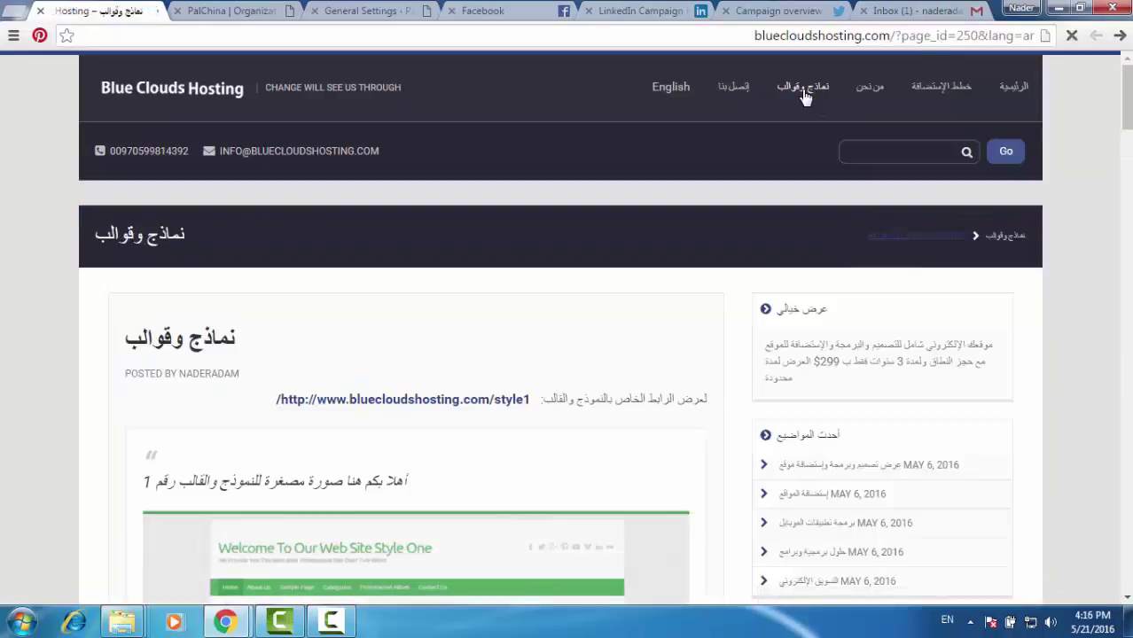
drag(1129, 108, 1118, 168)
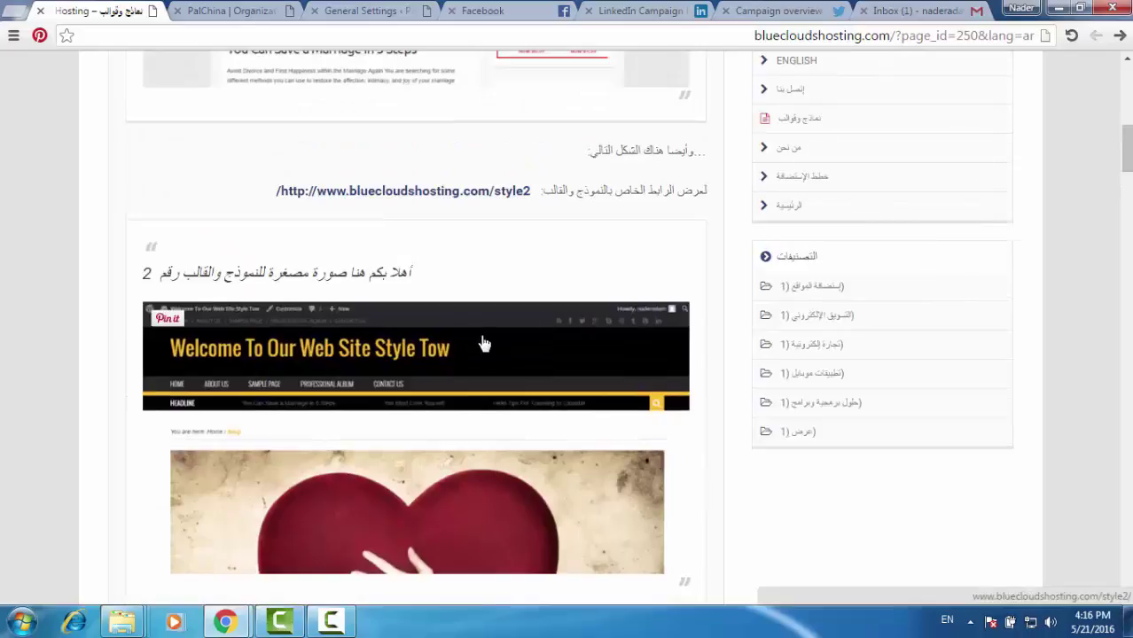
click(378, 362)
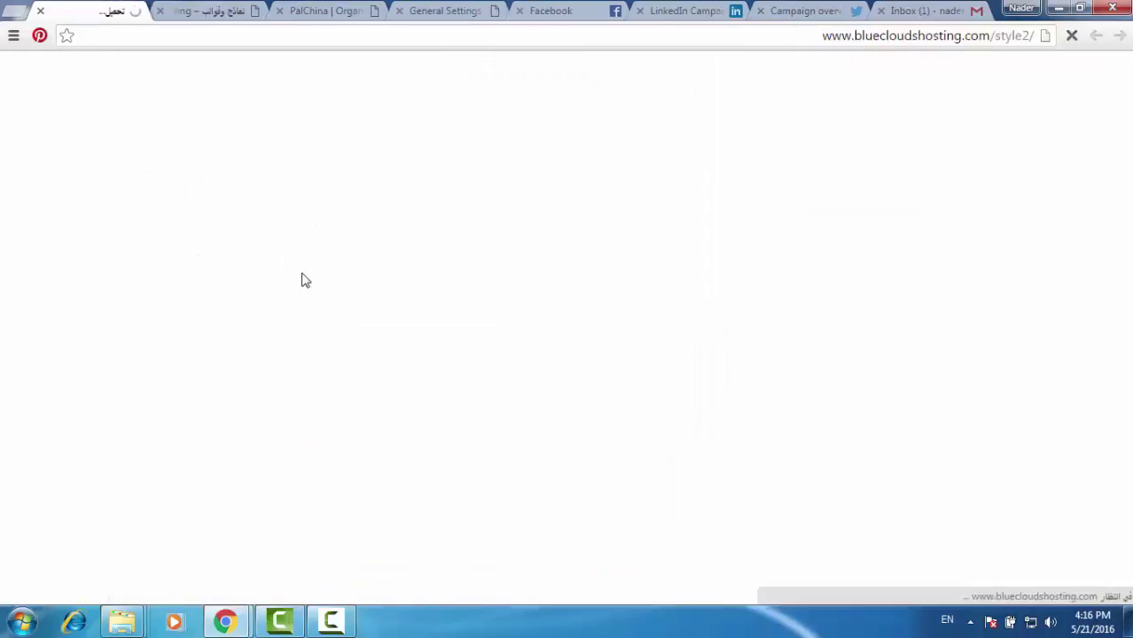
Compare the templates page with the style2 demo site and highlight "style2" in the demo's URL.
click(211, 11)
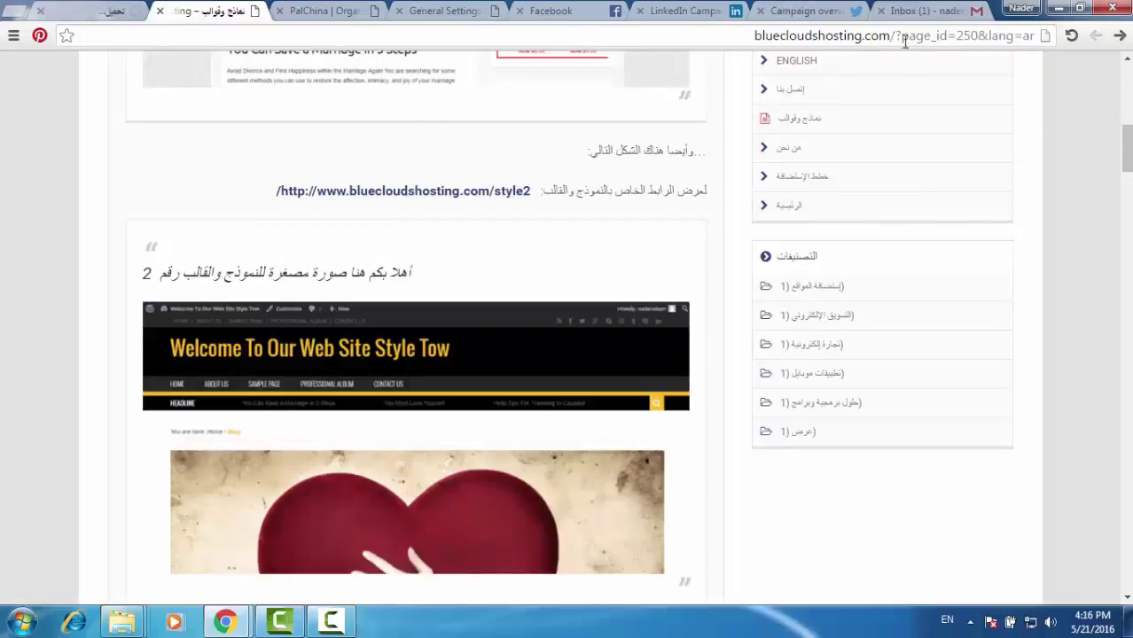
scroll(720, 271, up, 8)
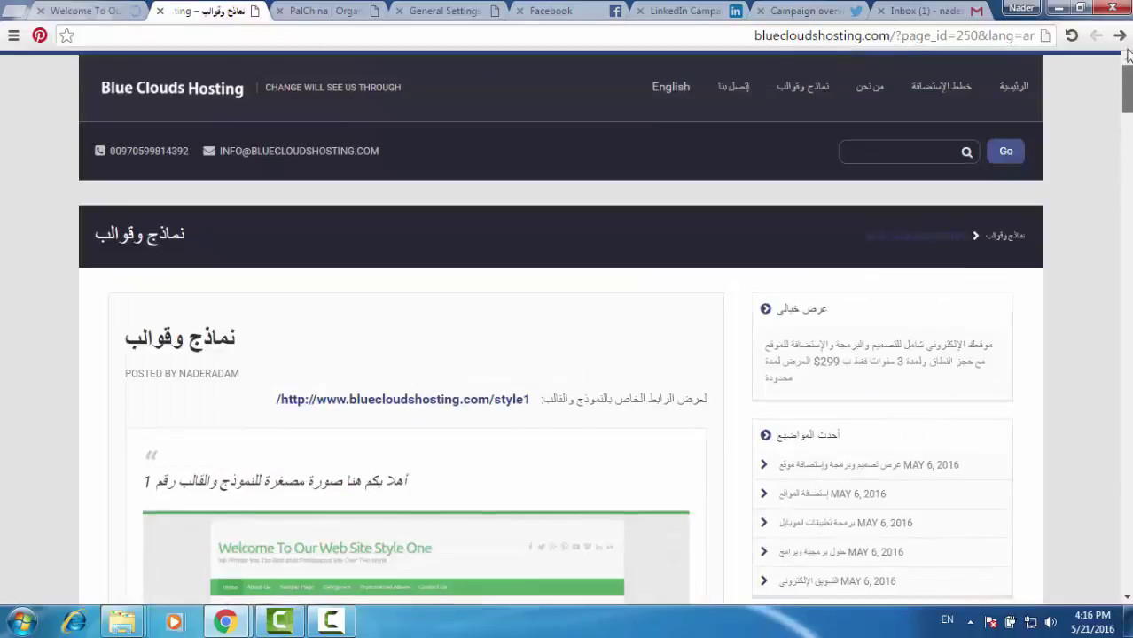
click(104, 11)
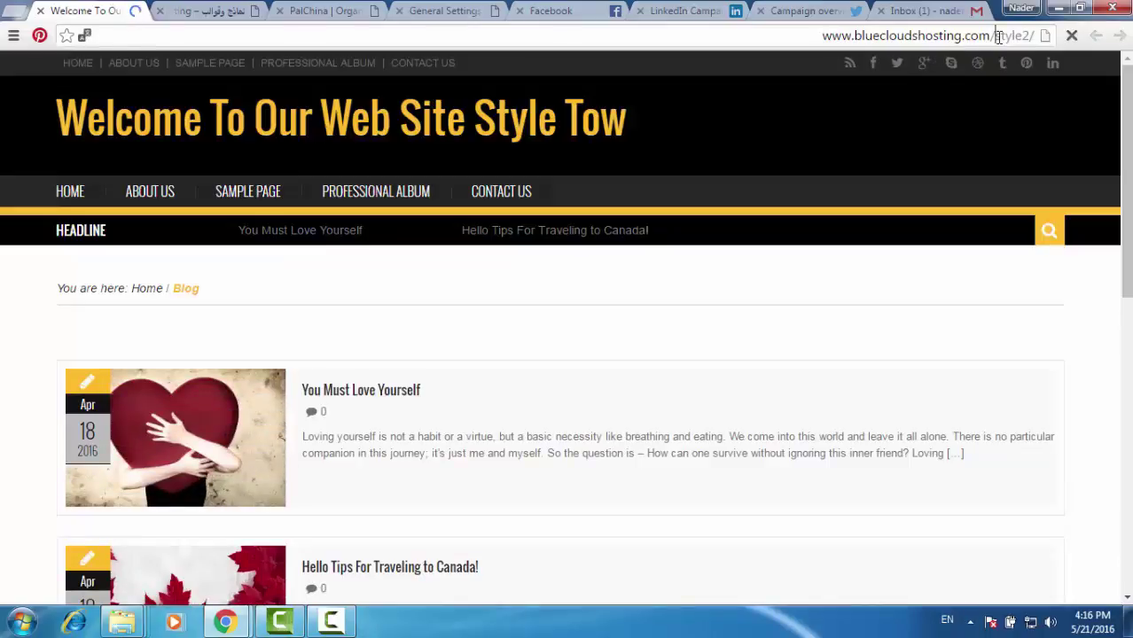
double_click(1000, 37)
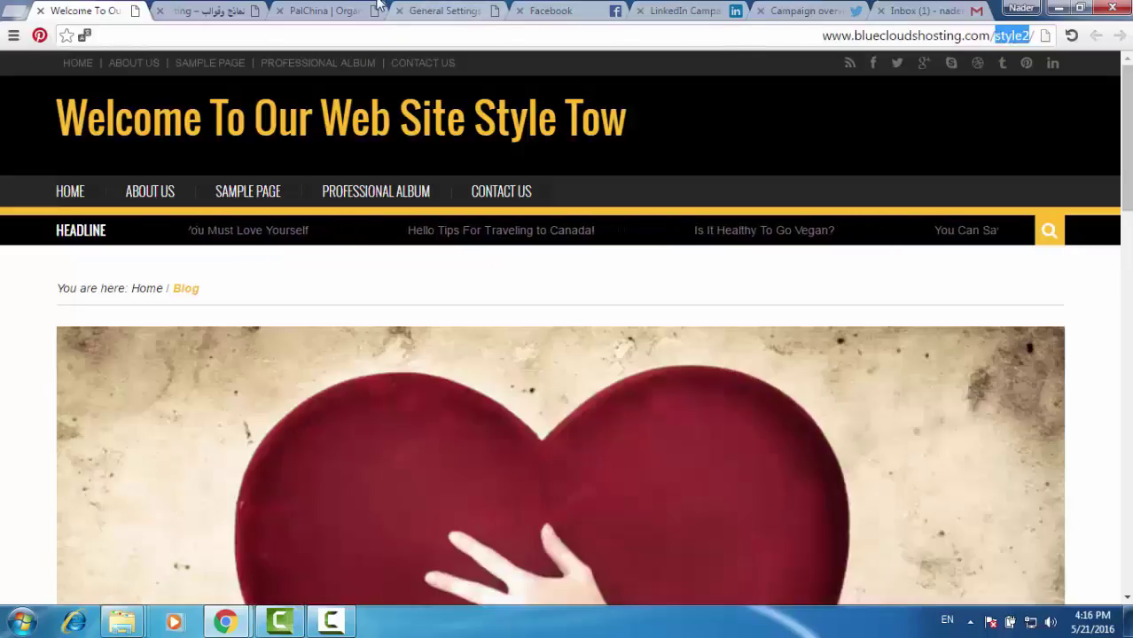
Check the Site Address (URL) in PalChina's General Settings and return to the style2 demo site.
click(337, 11)
click(434, 7)
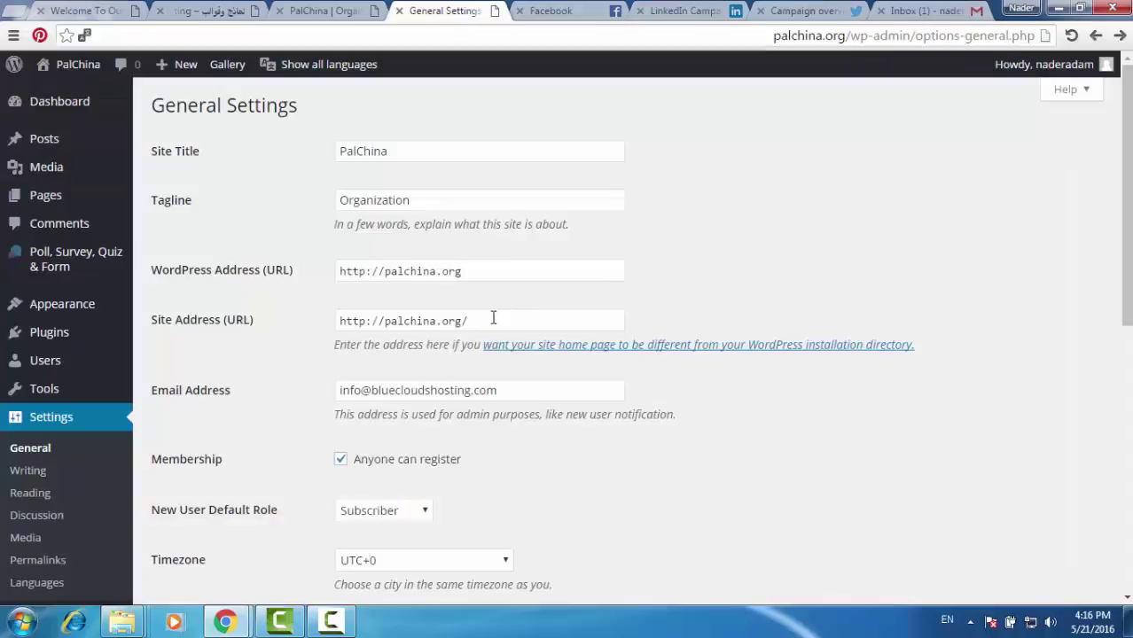
click(84, 10)
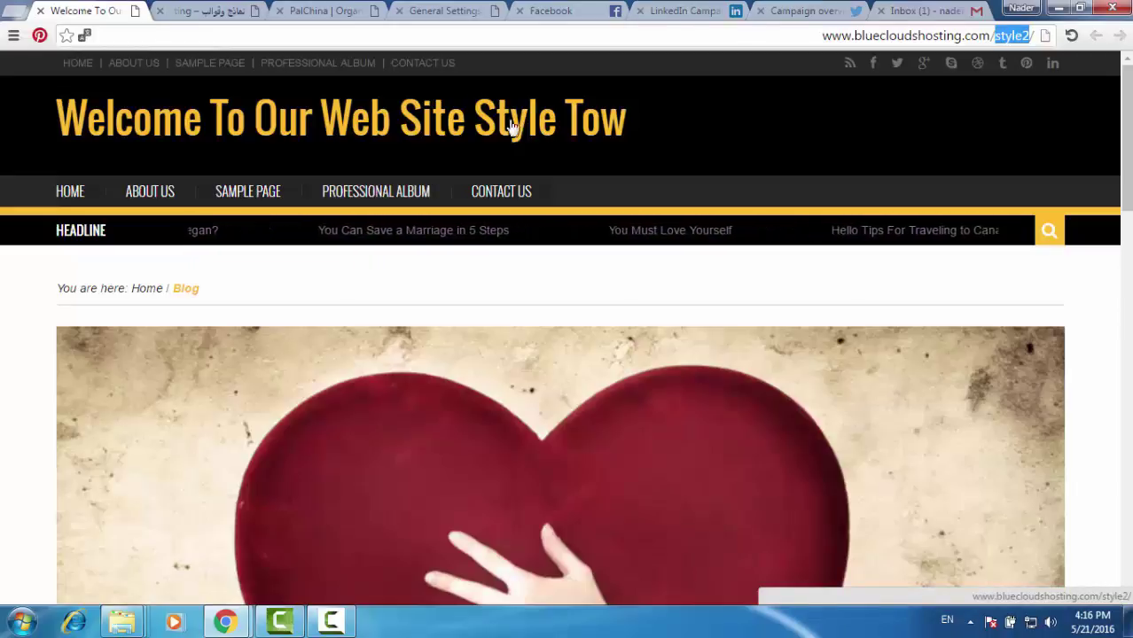
Browse the style2 demo's home page down to its footer and return to the Blue Clouds Hosting templates page.
scroll(1032, 131, down, 7)
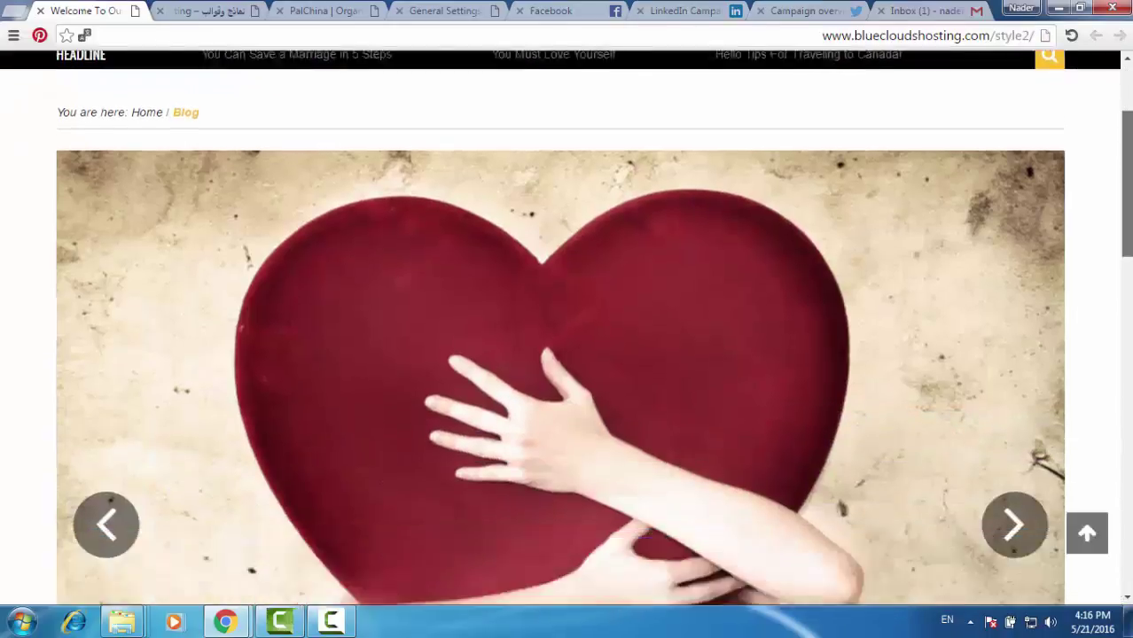
scroll(1130, 364, down, 7)
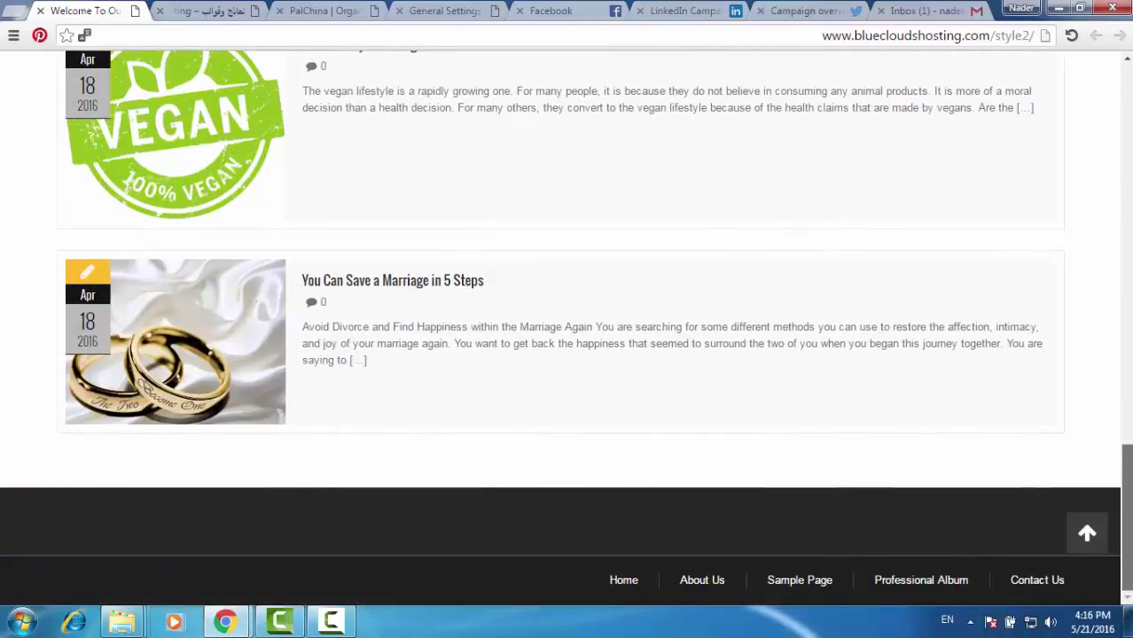
scroll(1130, 363, up, 2)
scroll(1129, 363, up, 10)
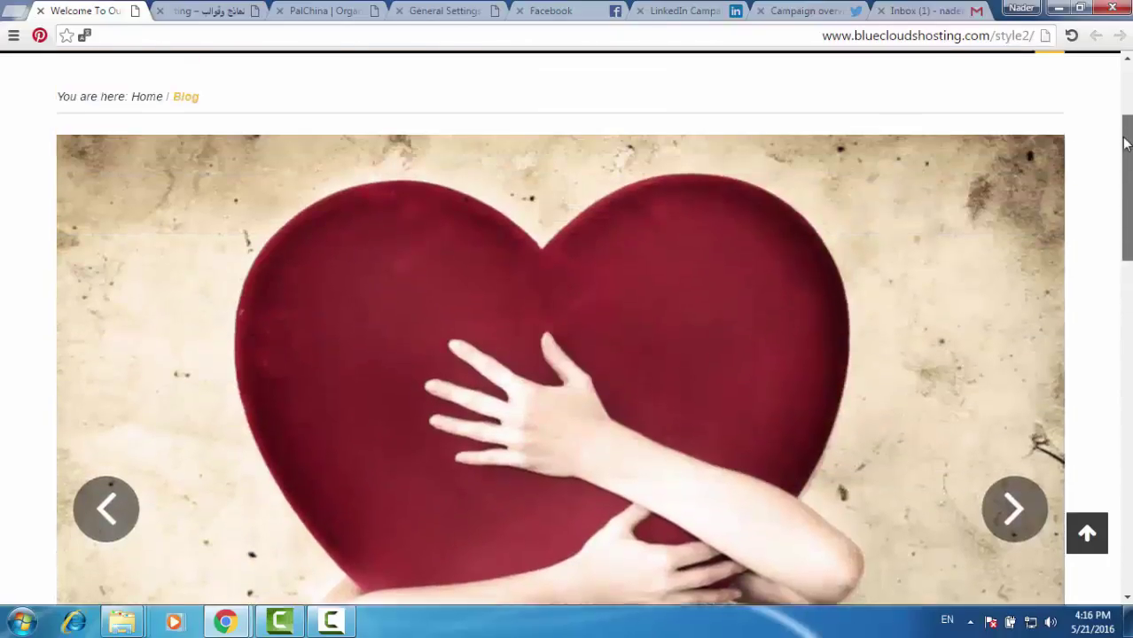
scroll(1128, 158, up, 2)
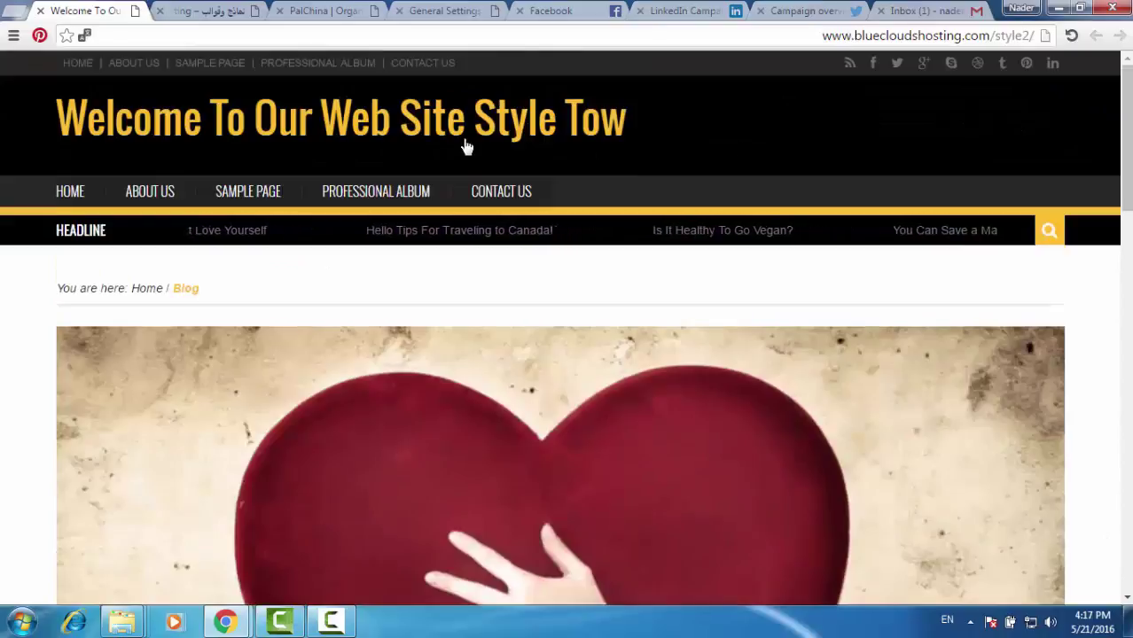
click(232, 11)
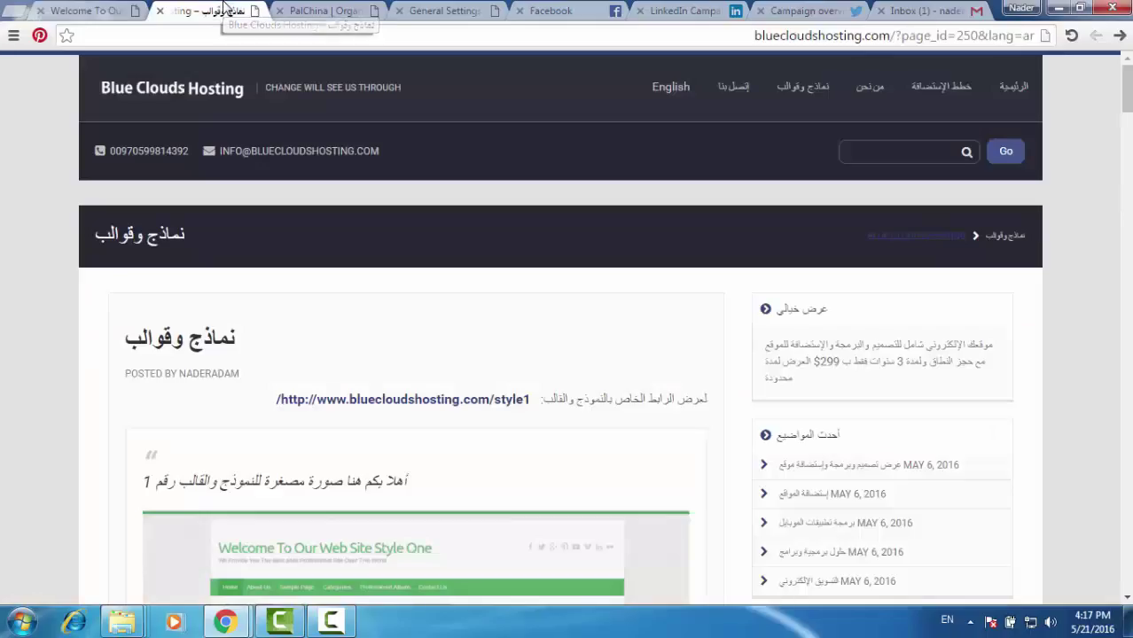
Close the style2 demo, Blue Clouds Hosting templates page and PalChina home page, keeping PalChina's General Settings open.
click(371, 7)
click(458, 9)
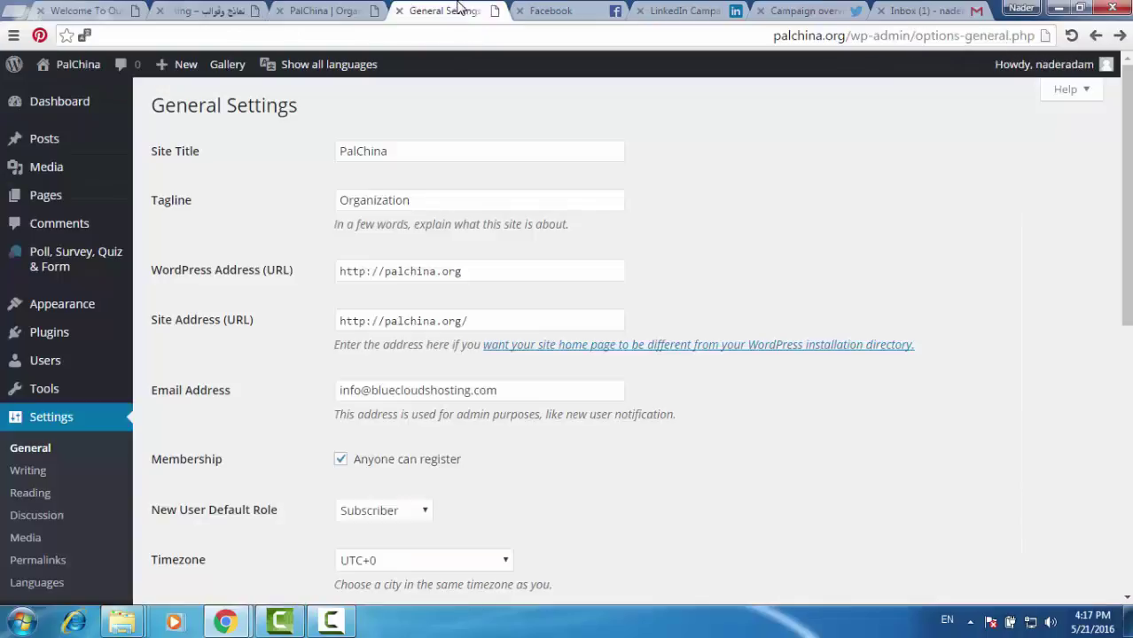
click(99, 11)
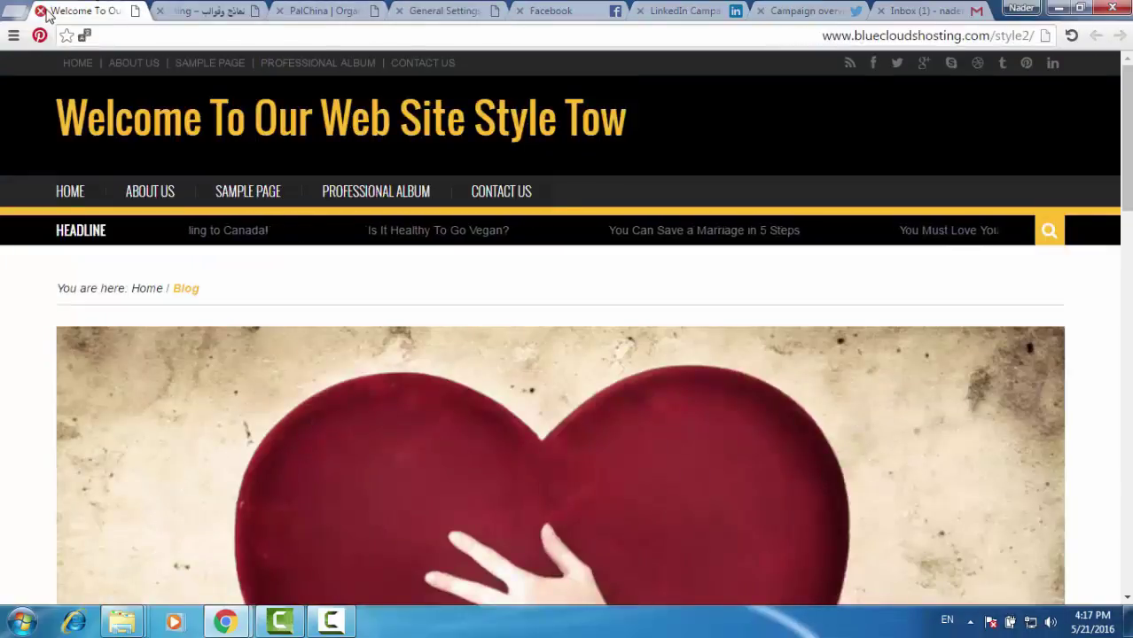
click(40, 11)
click(40, 10)
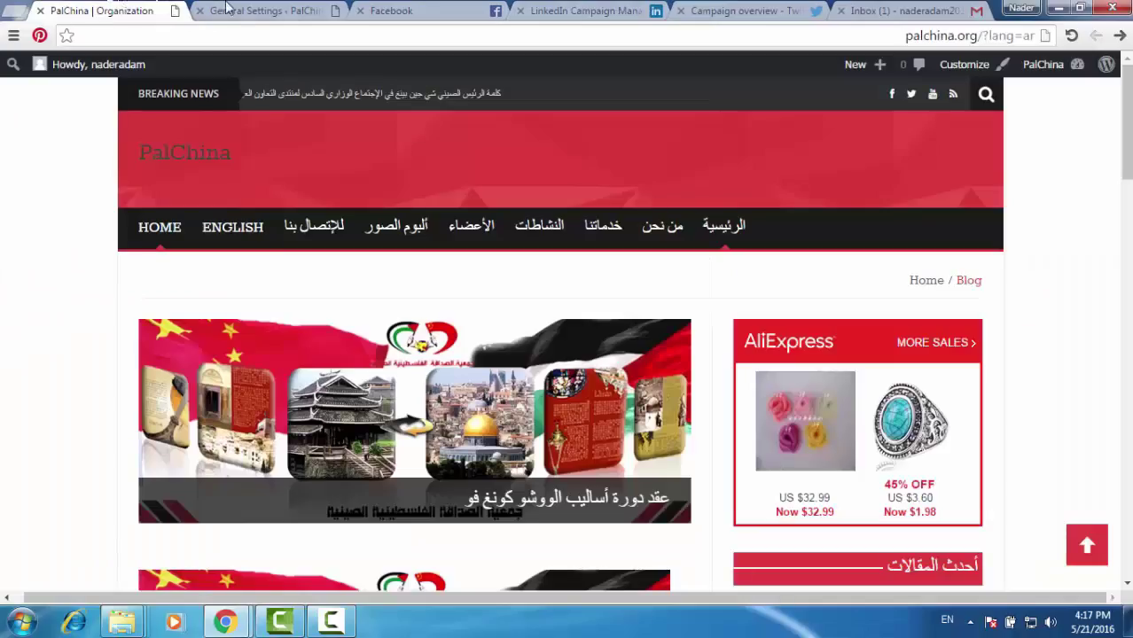
click(247, 8)
click(130, 9)
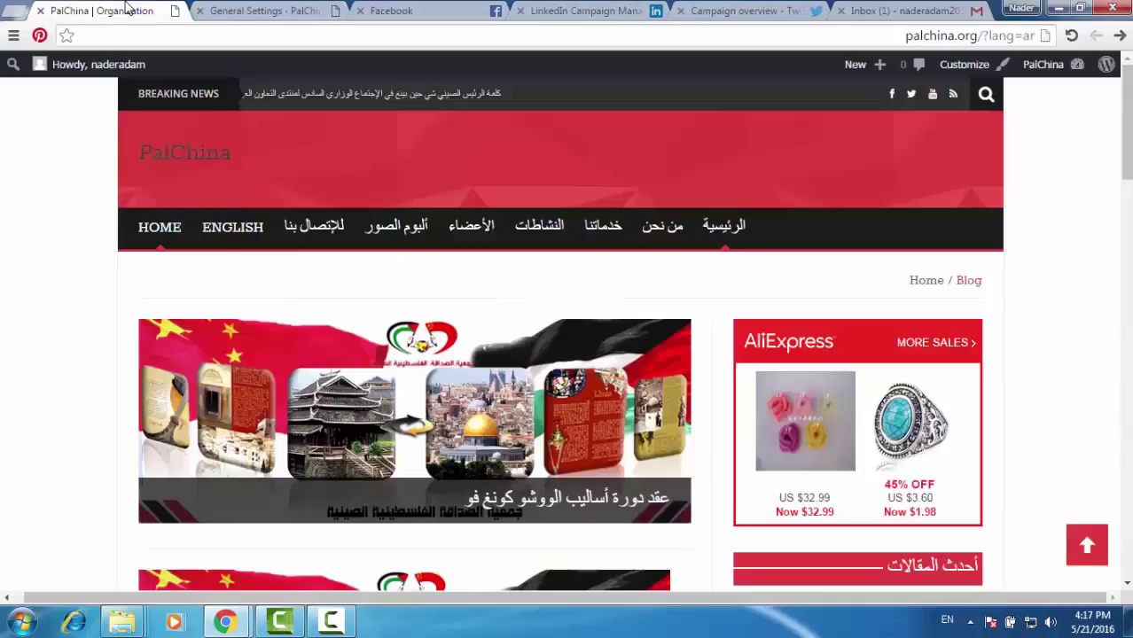
click(41, 11)
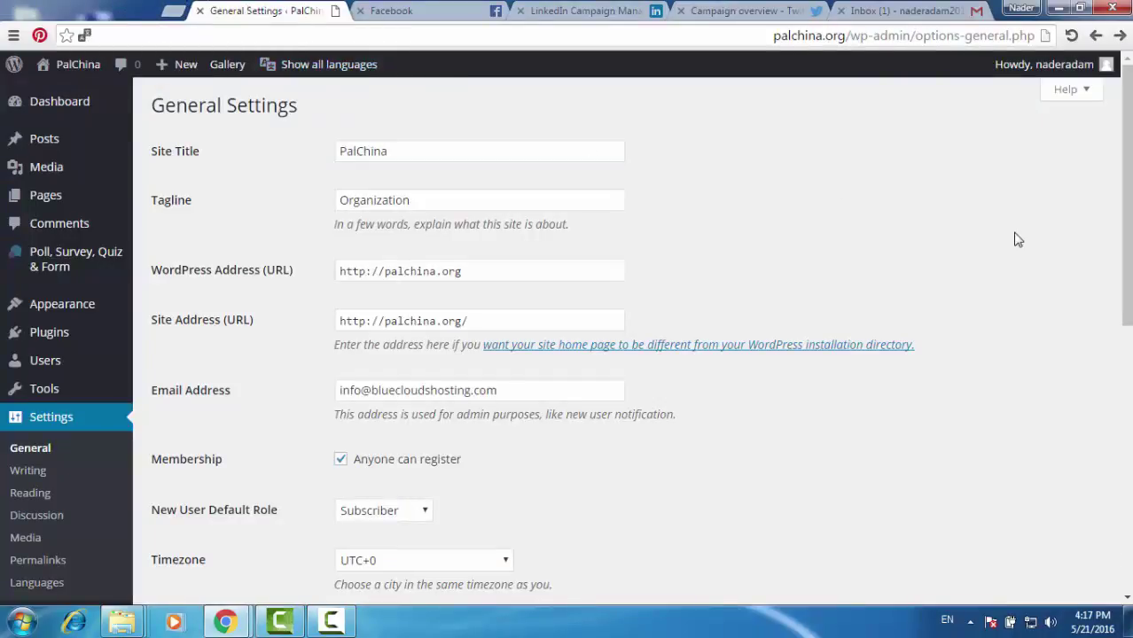
Highlight the domain part of the Email Address in General Settings and clear the selection.
scroll(1126, 202, down, 2)
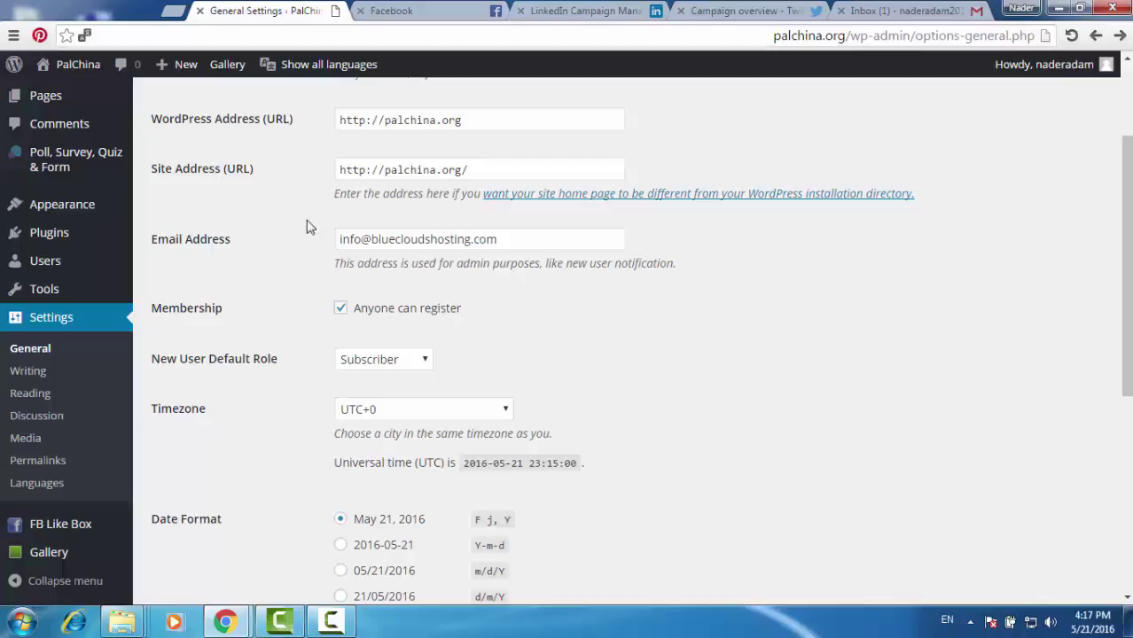
click(460, 240)
double_click(460, 239)
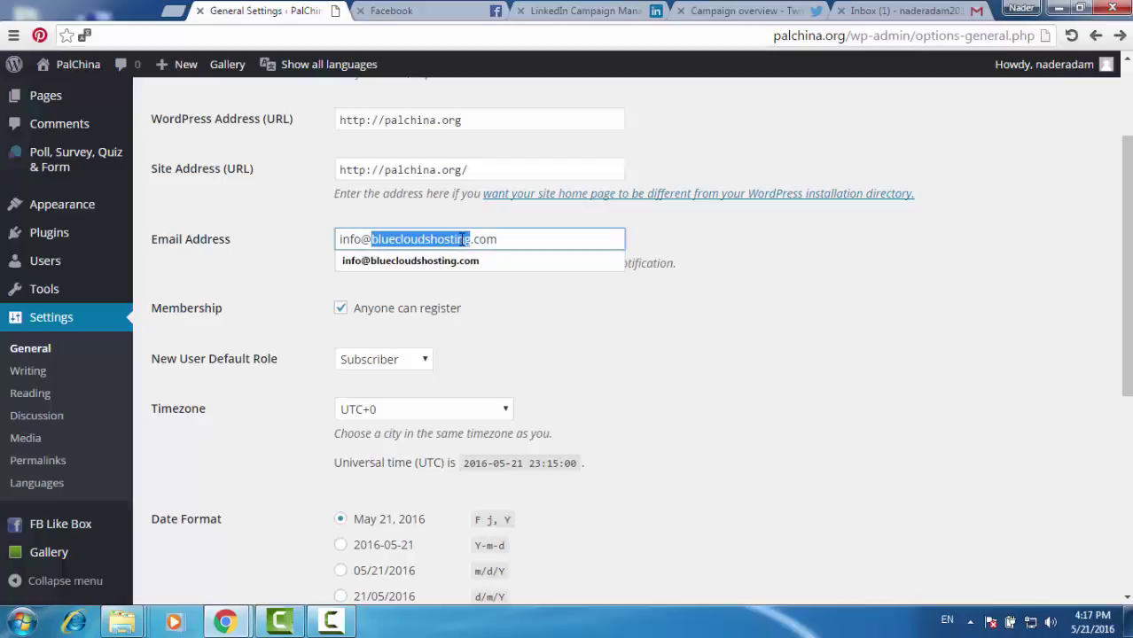
click(316, 258)
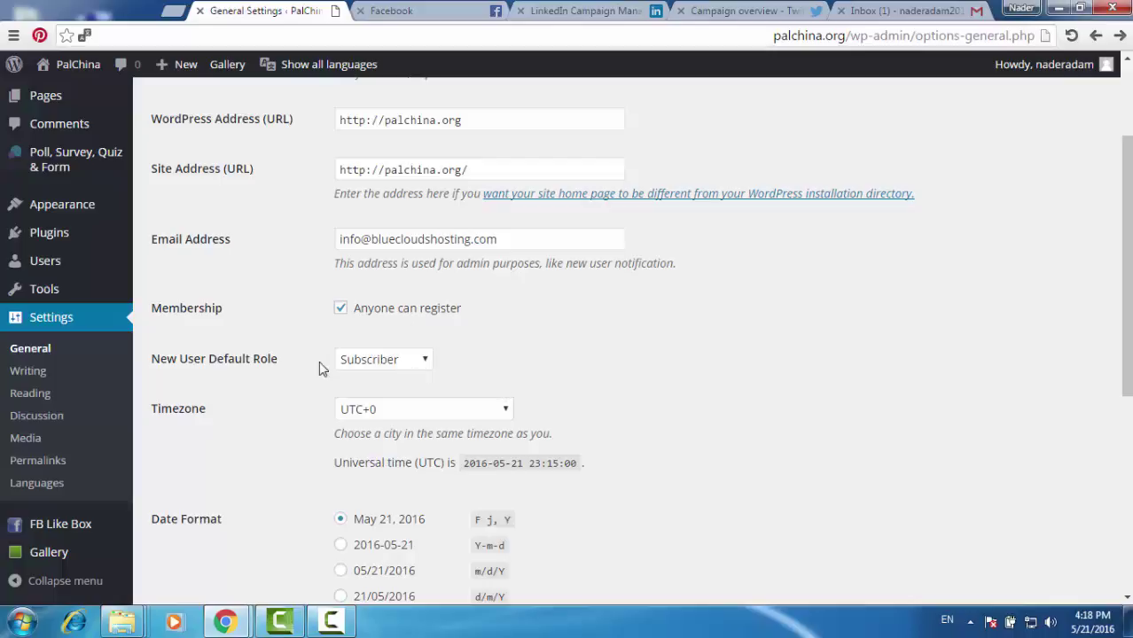
Try Administrator as the New User Default Role, and set the role back to Subscriber.
click(372, 362)
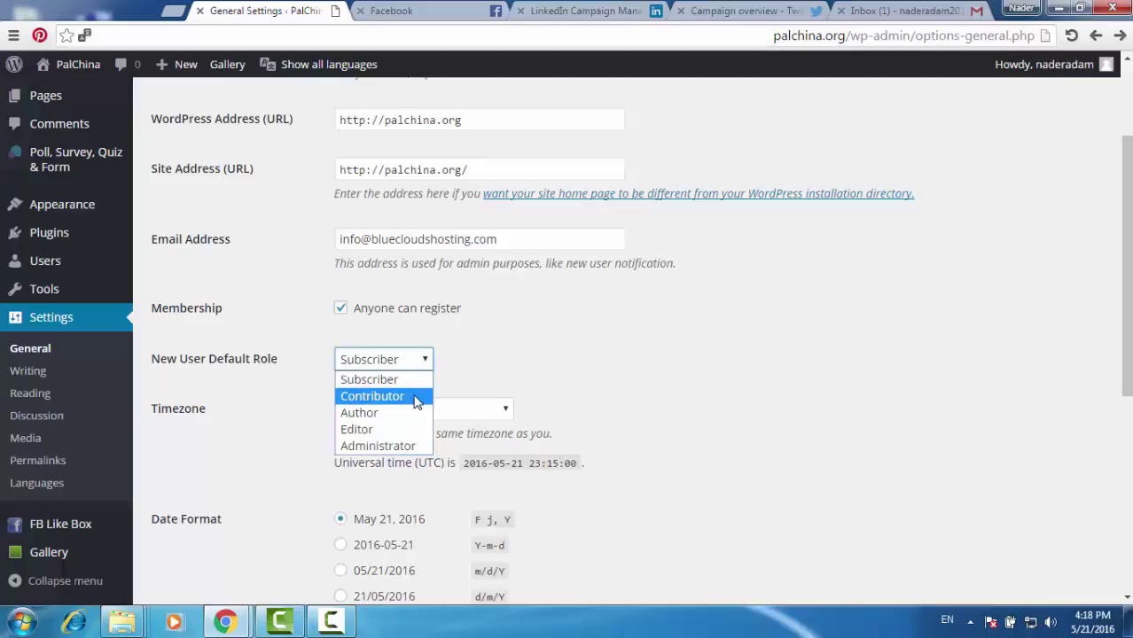
click(400, 450)
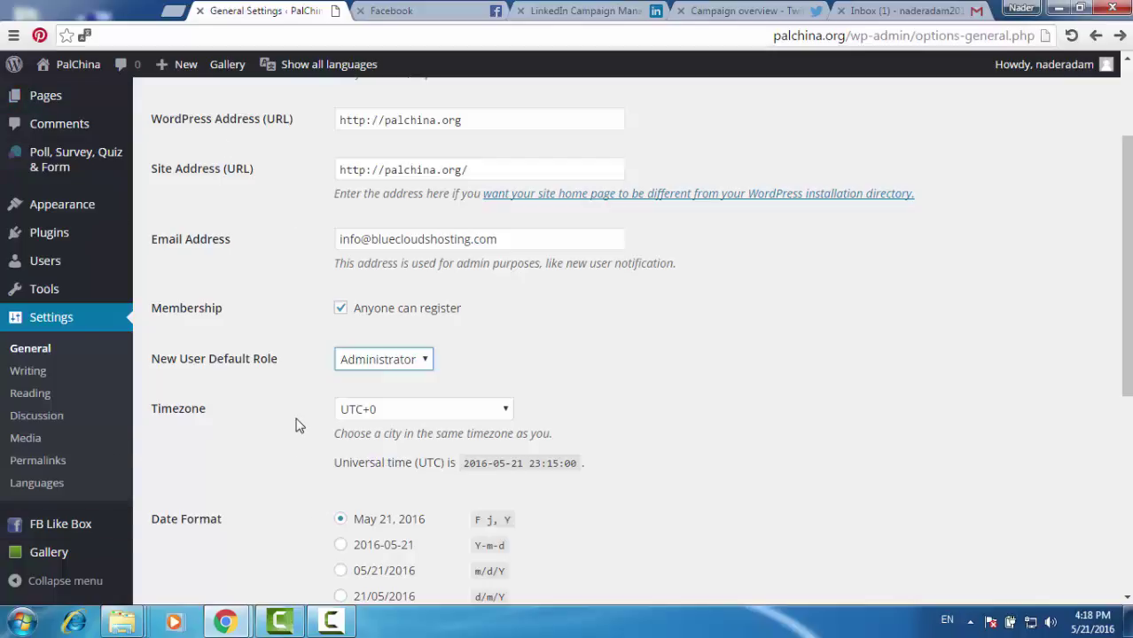
click(401, 366)
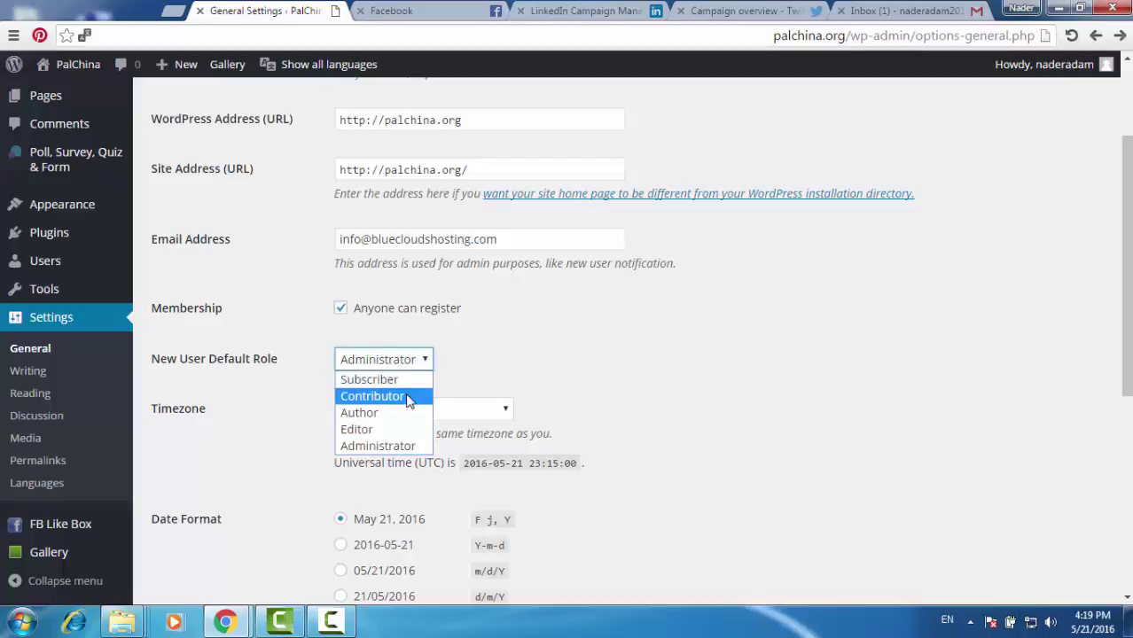
click(377, 380)
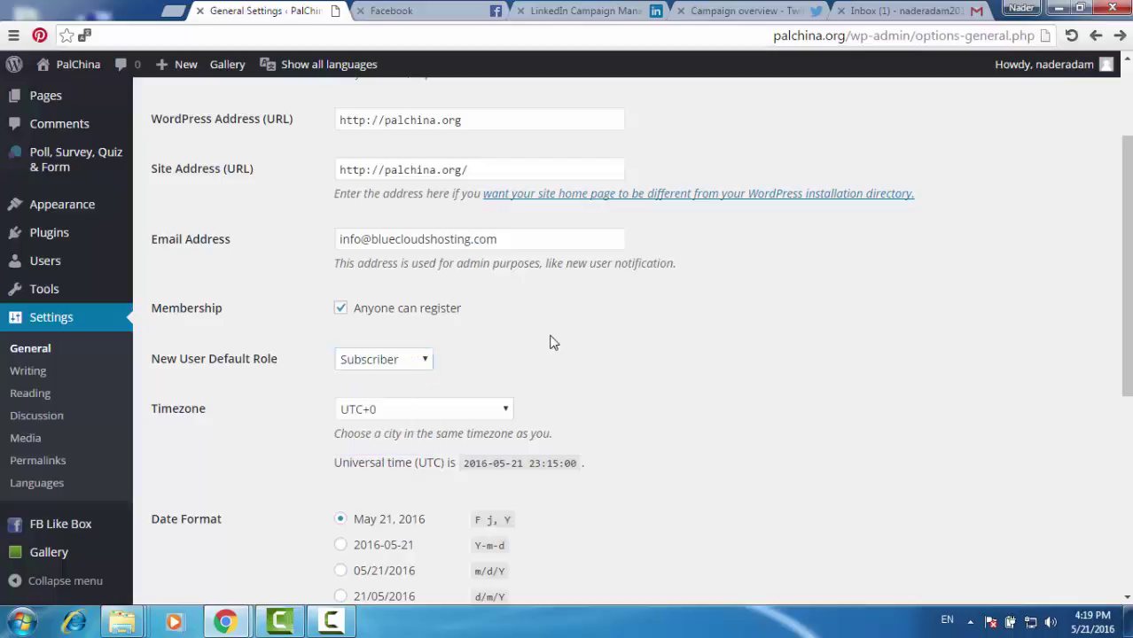
Look through the available UTC offsets for the Timezone setting without choosing another one.
drag(1124, 250, 1124, 301)
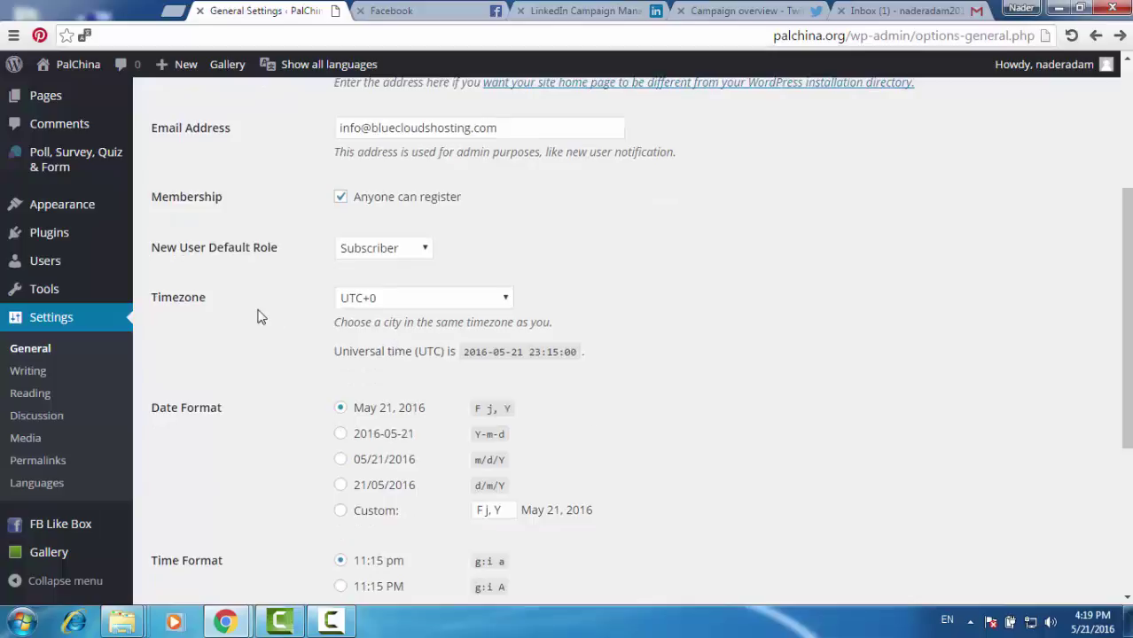
click(475, 305)
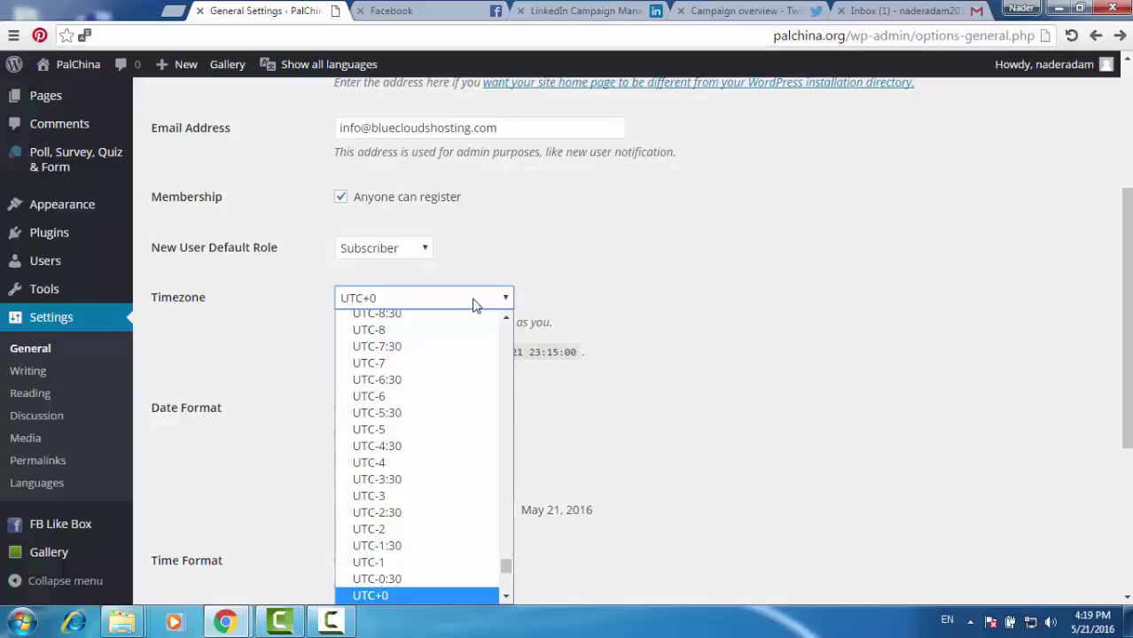
click(475, 300)
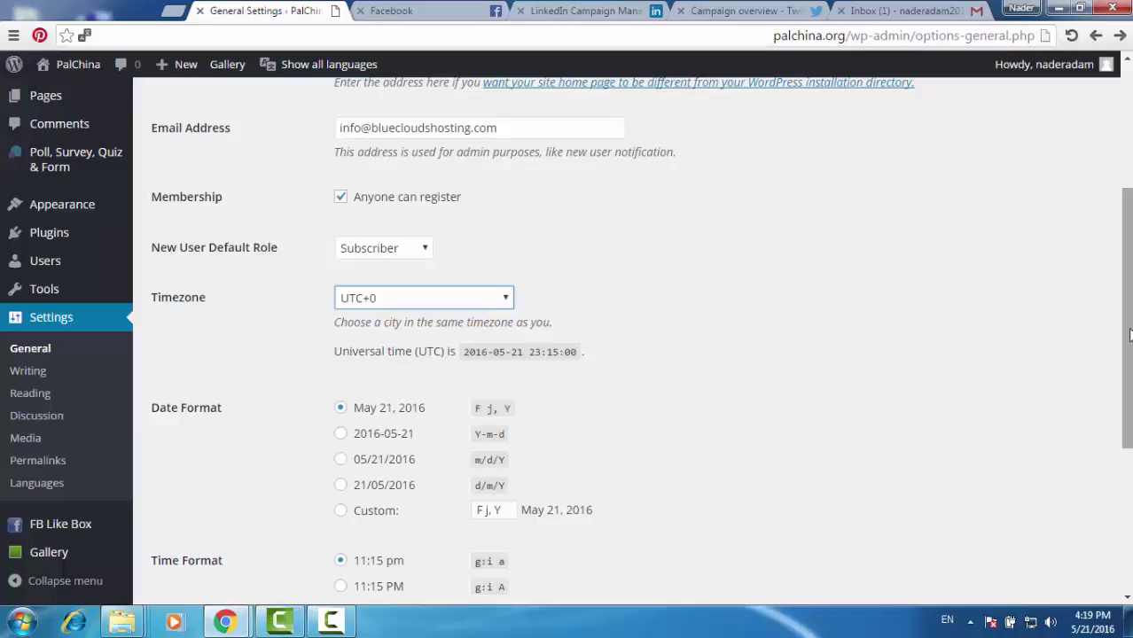
Try the Y-m-d, m/d/Y, d/m/Y and Custom date formats, and reselect the F j, Y format.
drag(1129, 335, 1129, 395)
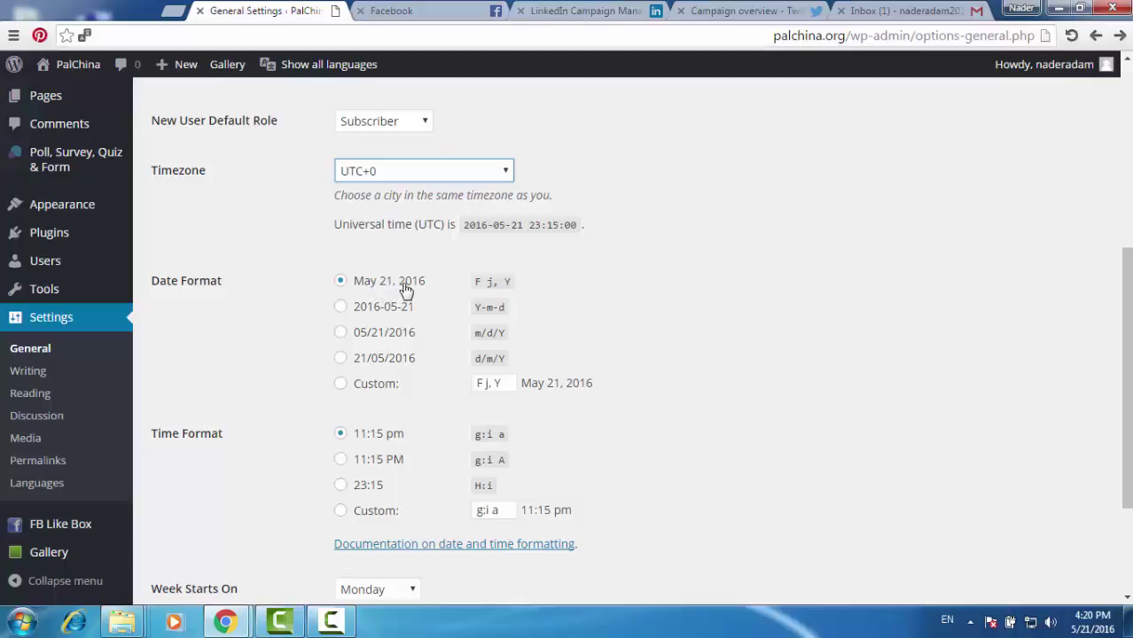
click(341, 307)
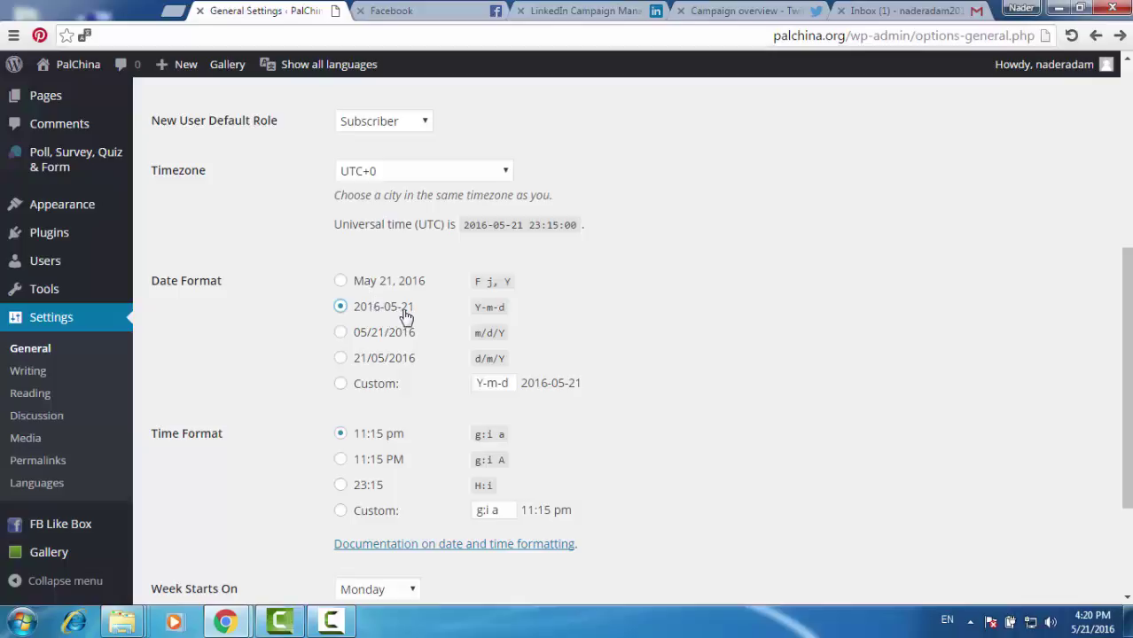
click(341, 334)
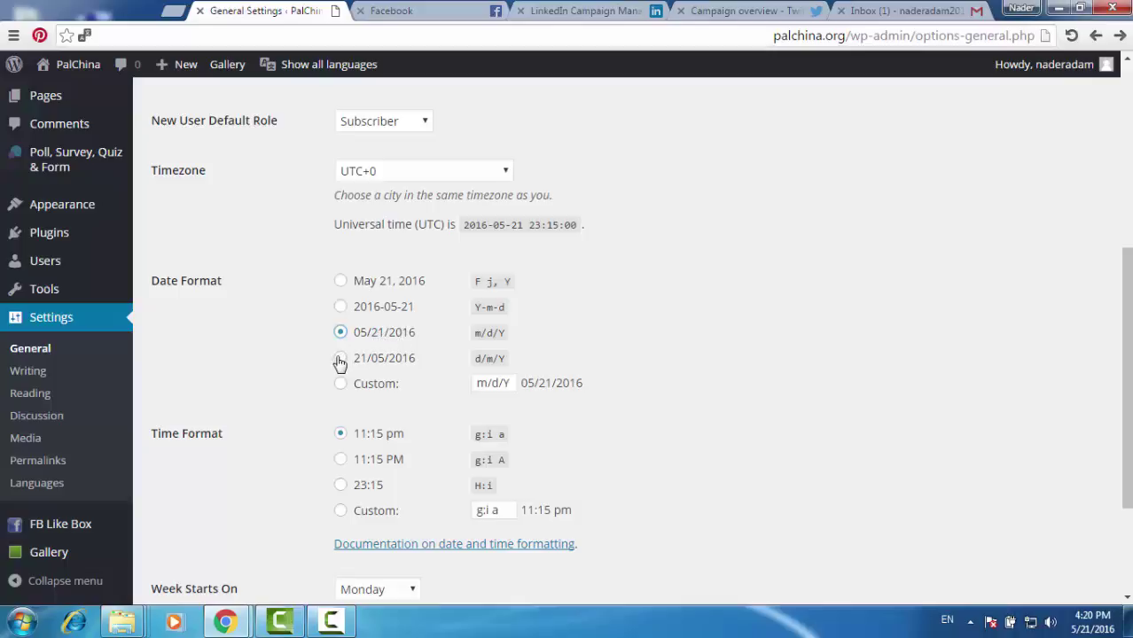
click(340, 359)
click(341, 385)
click(343, 282)
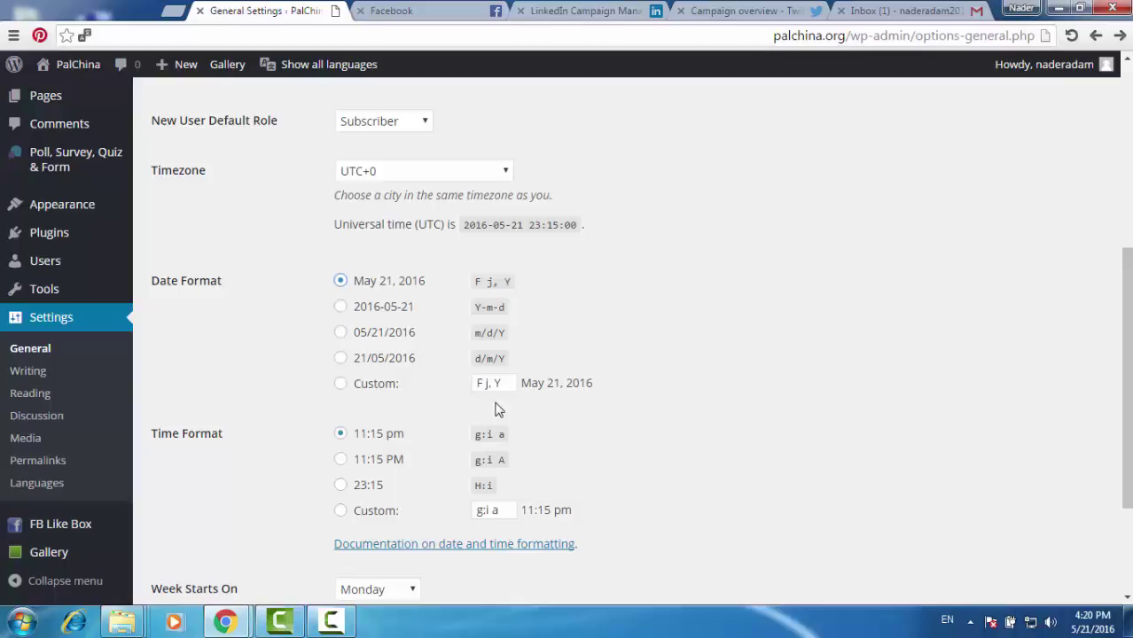
Set Week Starts On to Sunday in the General Settings.
scroll(1124, 382, down, 1)
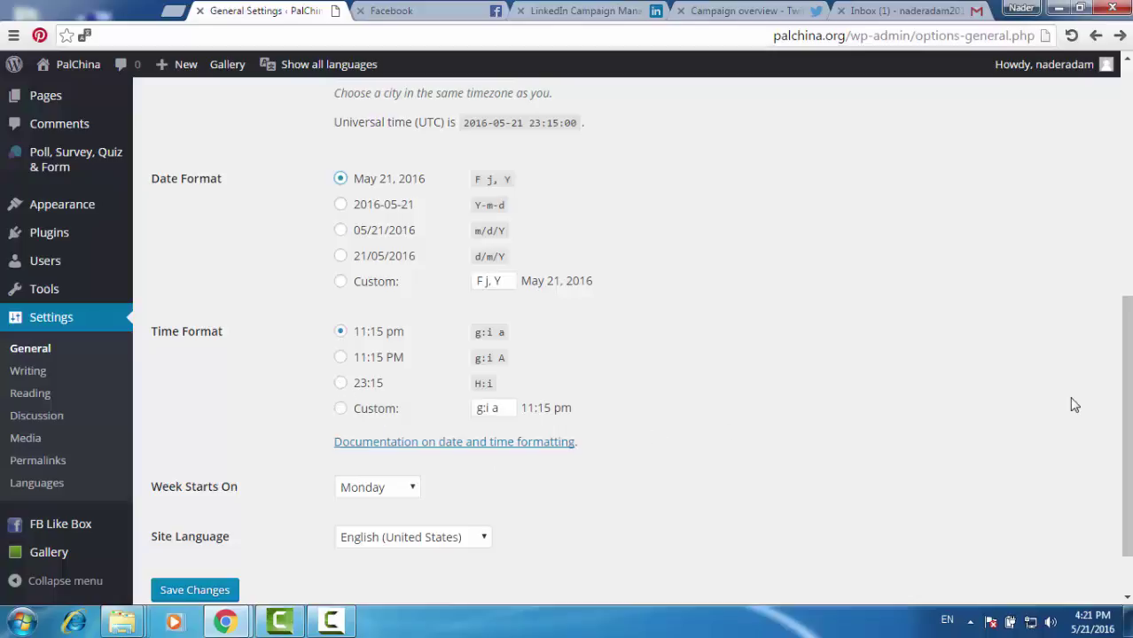
scroll(1124, 404, down, 1)
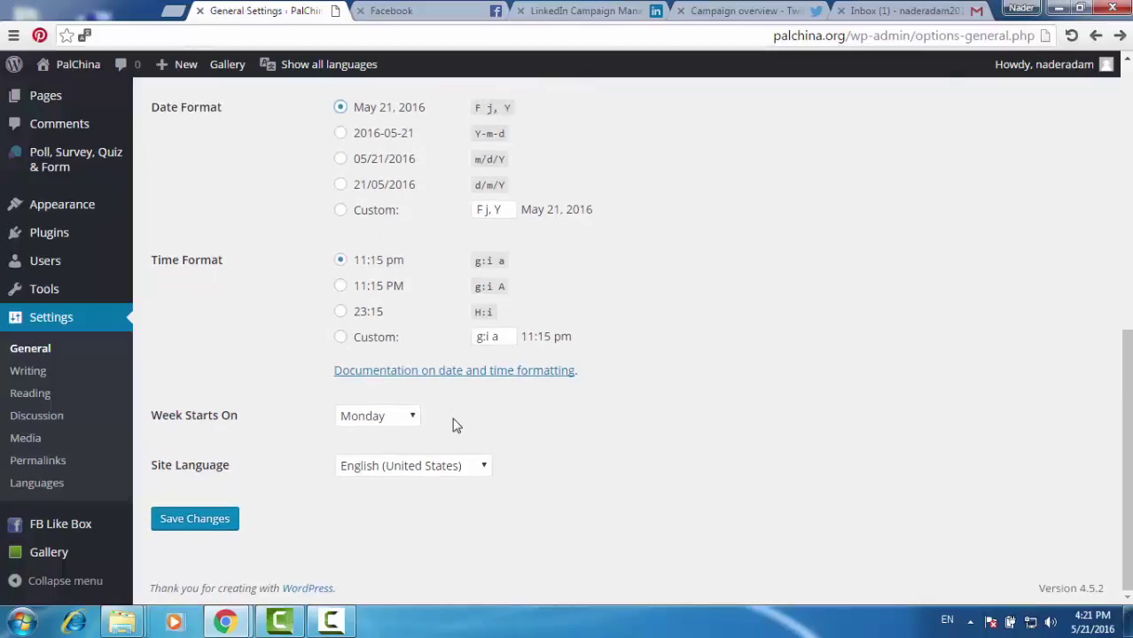
click(394, 424)
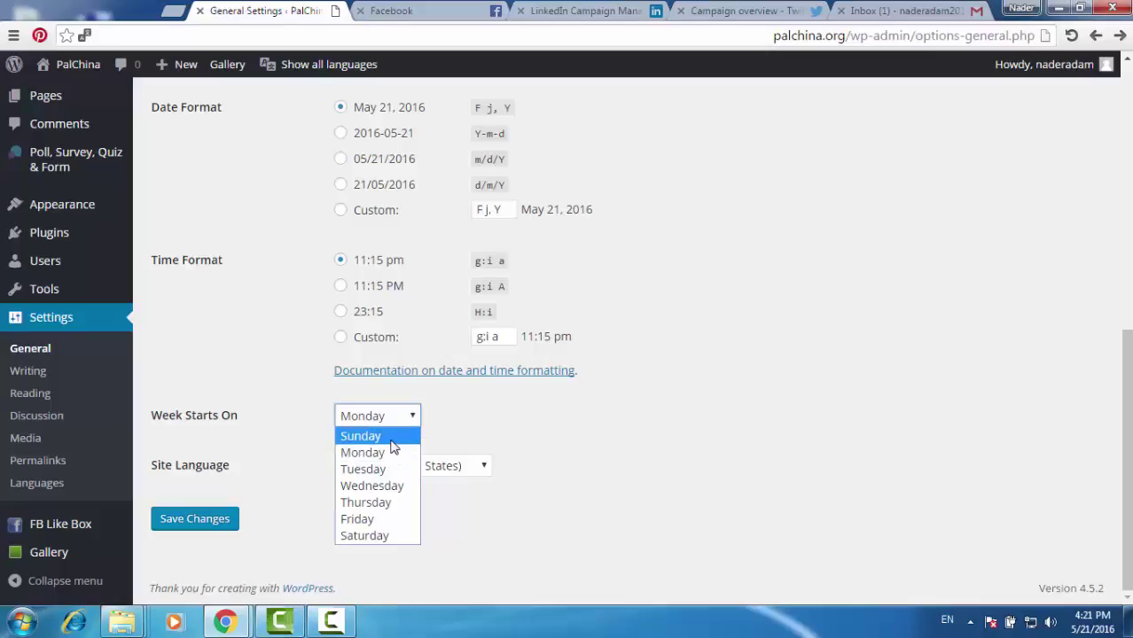
click(393, 441)
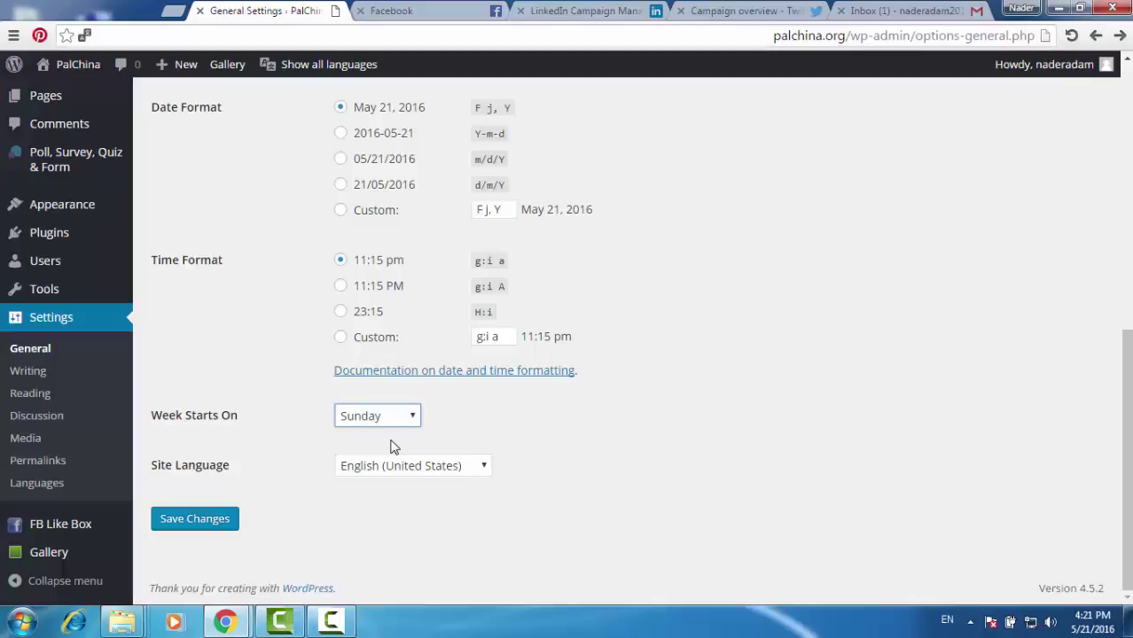
Set the Site Language to العربية and save the changes.
click(462, 475)
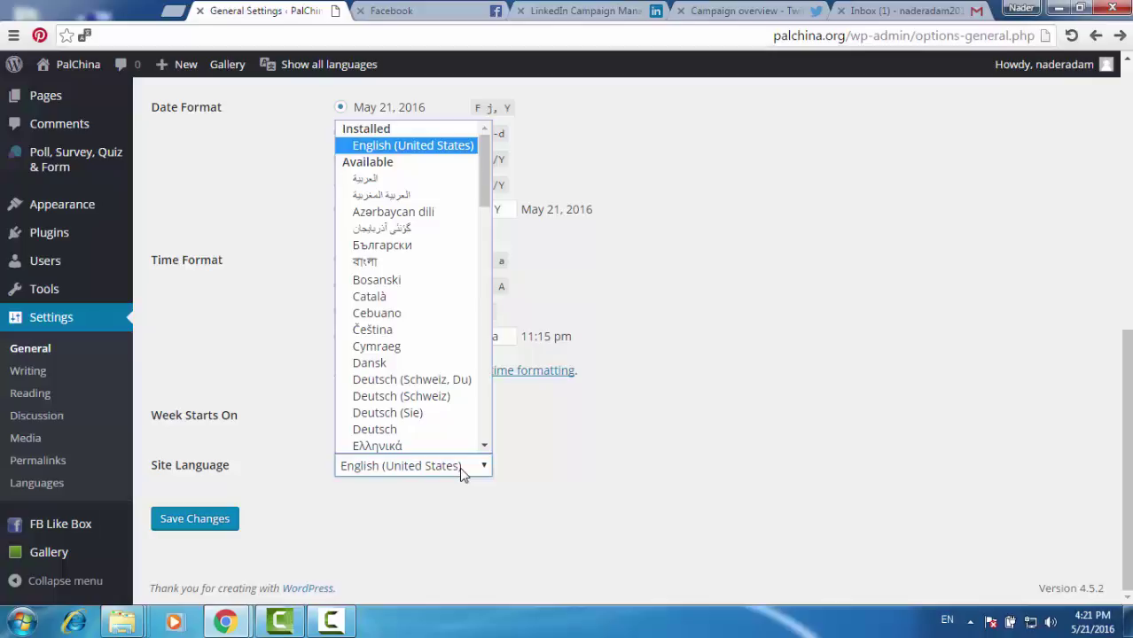
click(392, 177)
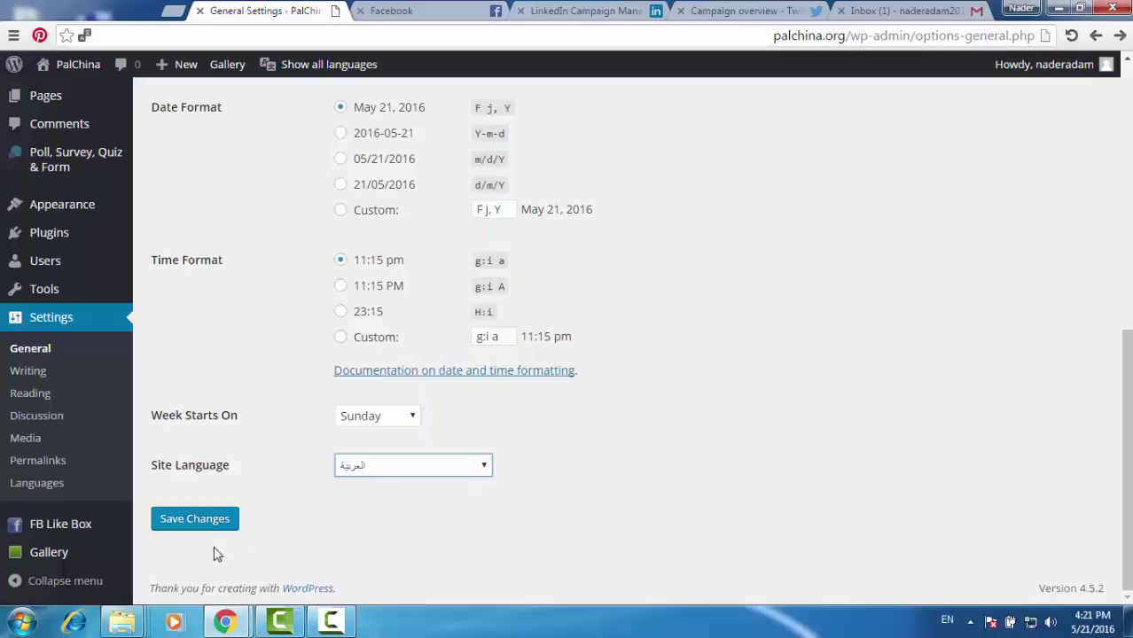
click(208, 520)
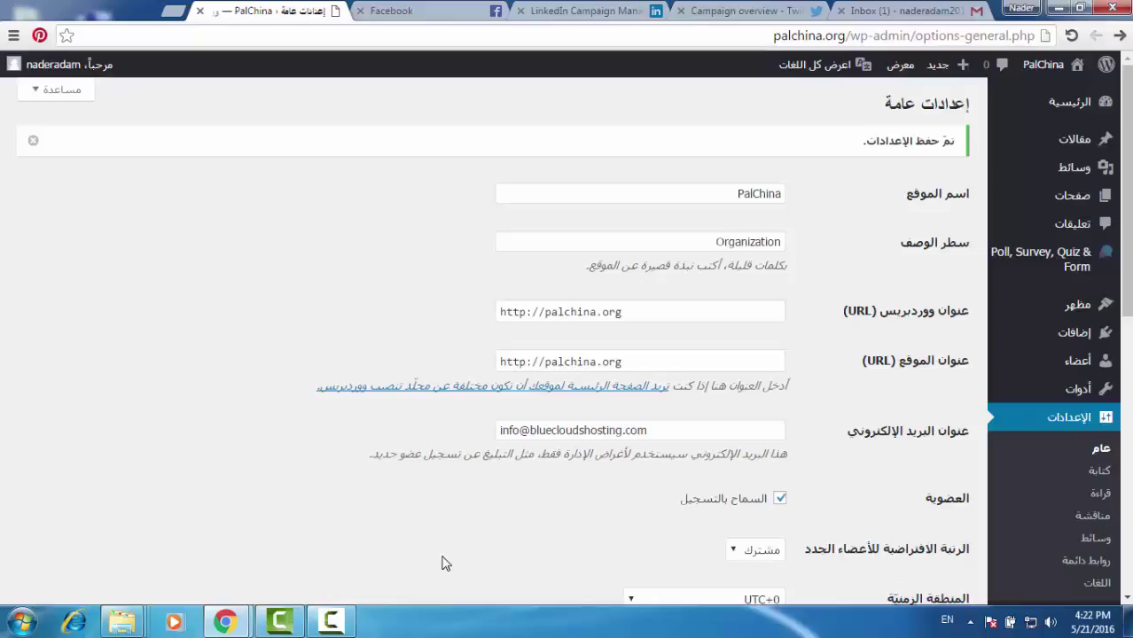
Review the Arabic General Settings page, set the Site Language to English (United States) and save the changes.
scroll(1064, 266, down, 1)
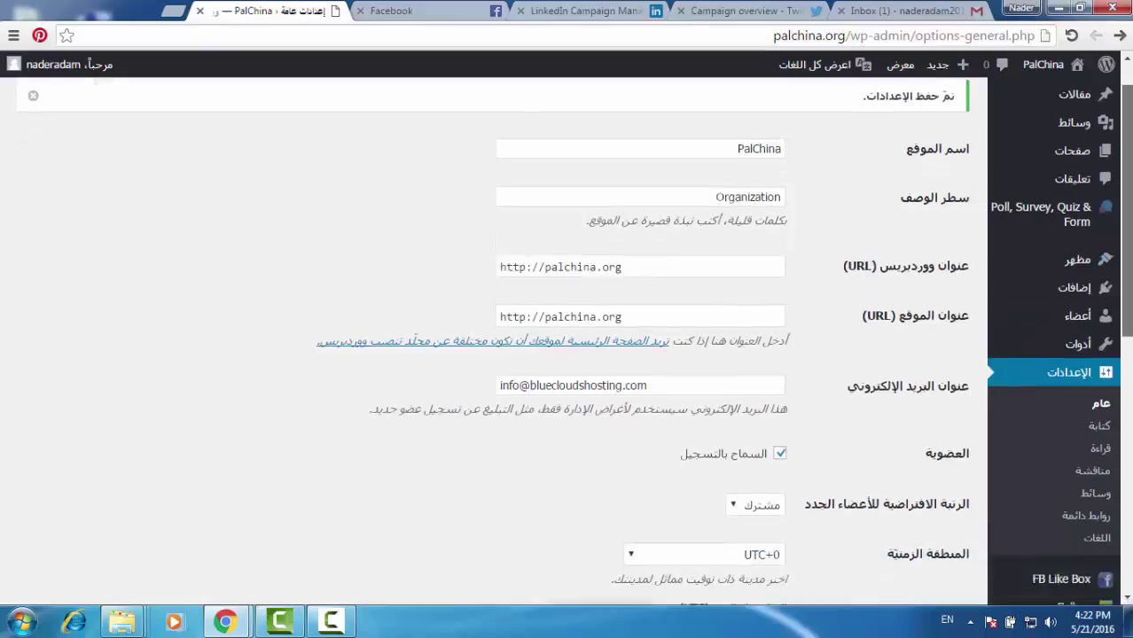
scroll(1082, 226, down, 3)
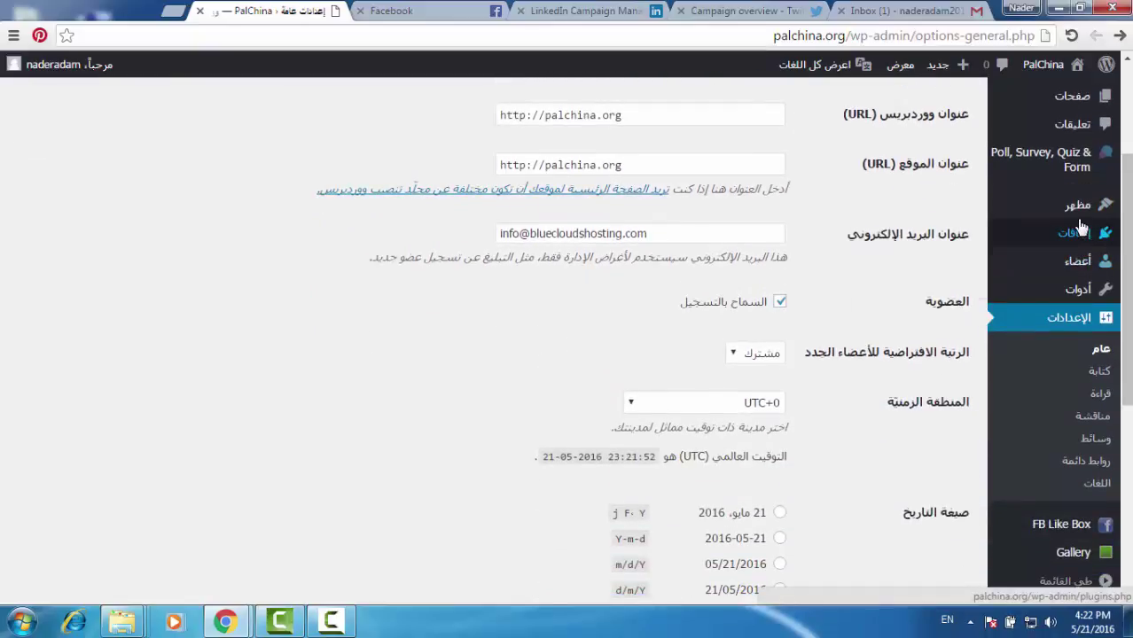
scroll(1124, 266, down, 1)
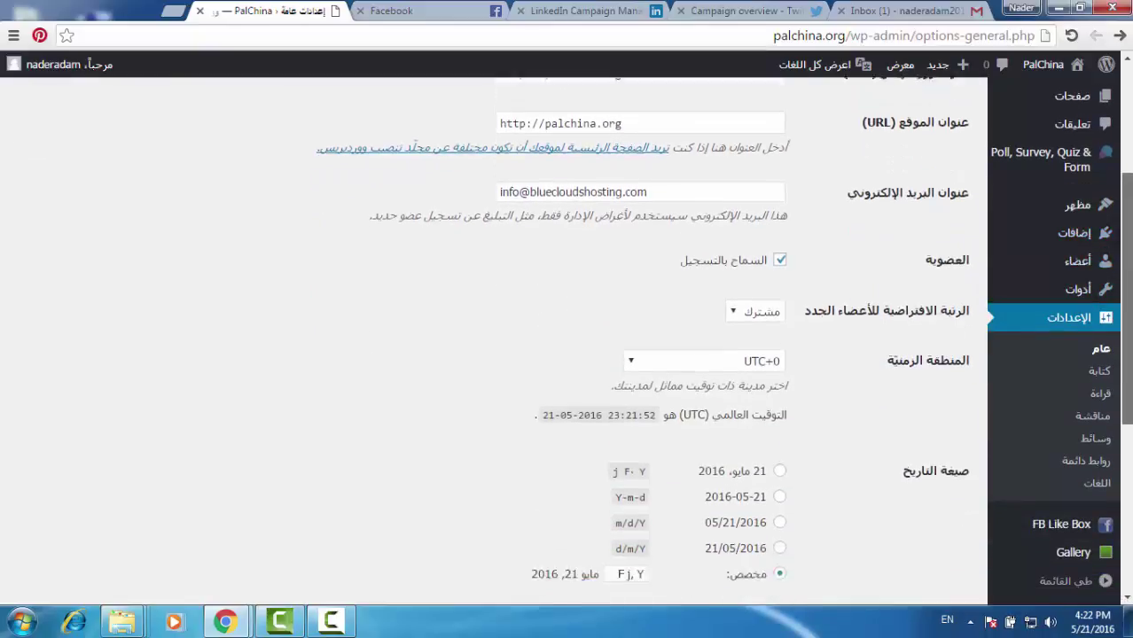
scroll(1124, 266, down, 8)
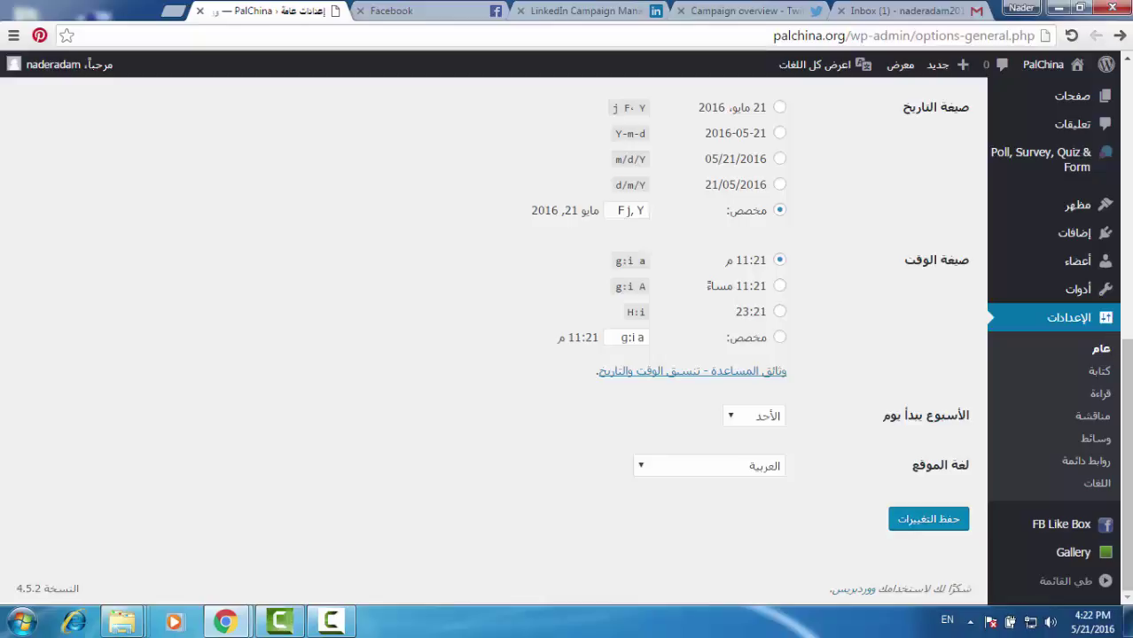
mouse_move(1077, 244)
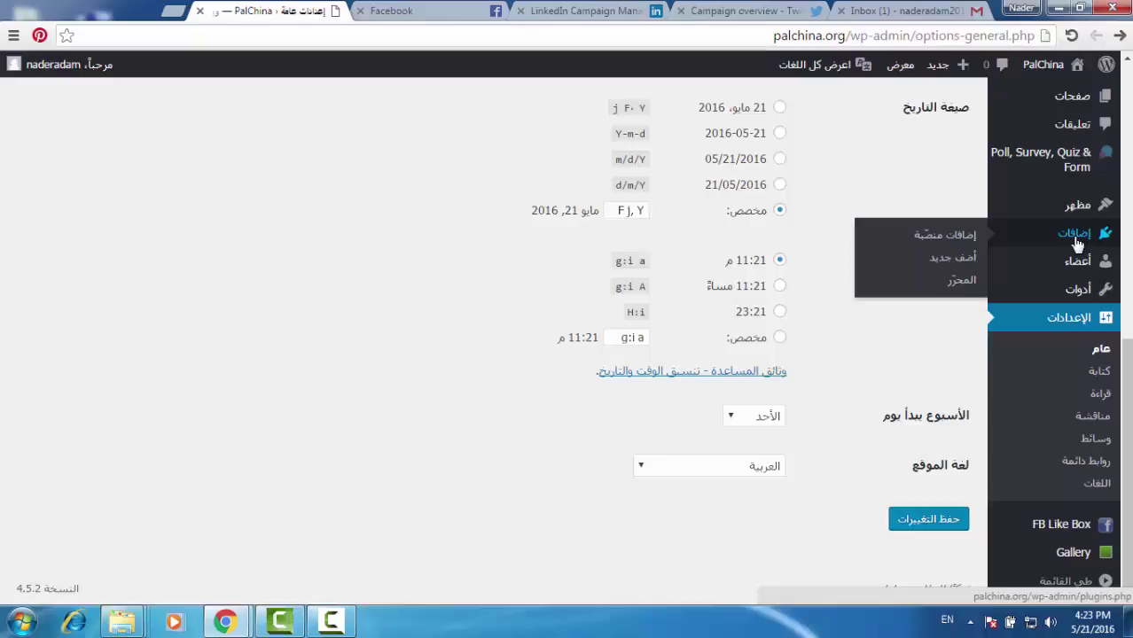
click(729, 471)
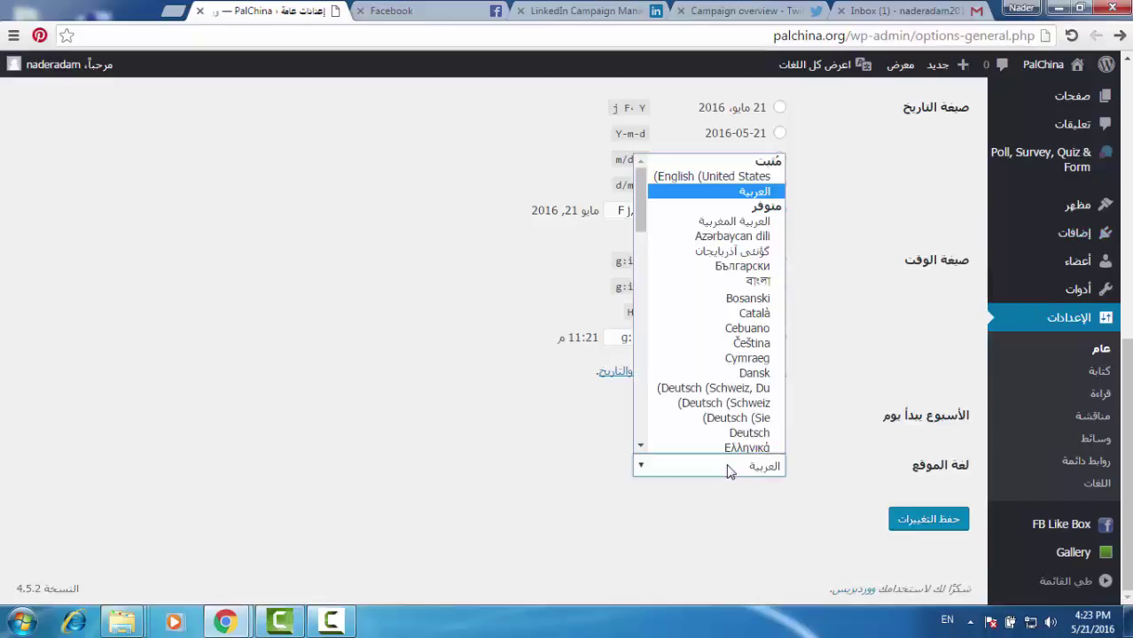
click(721, 181)
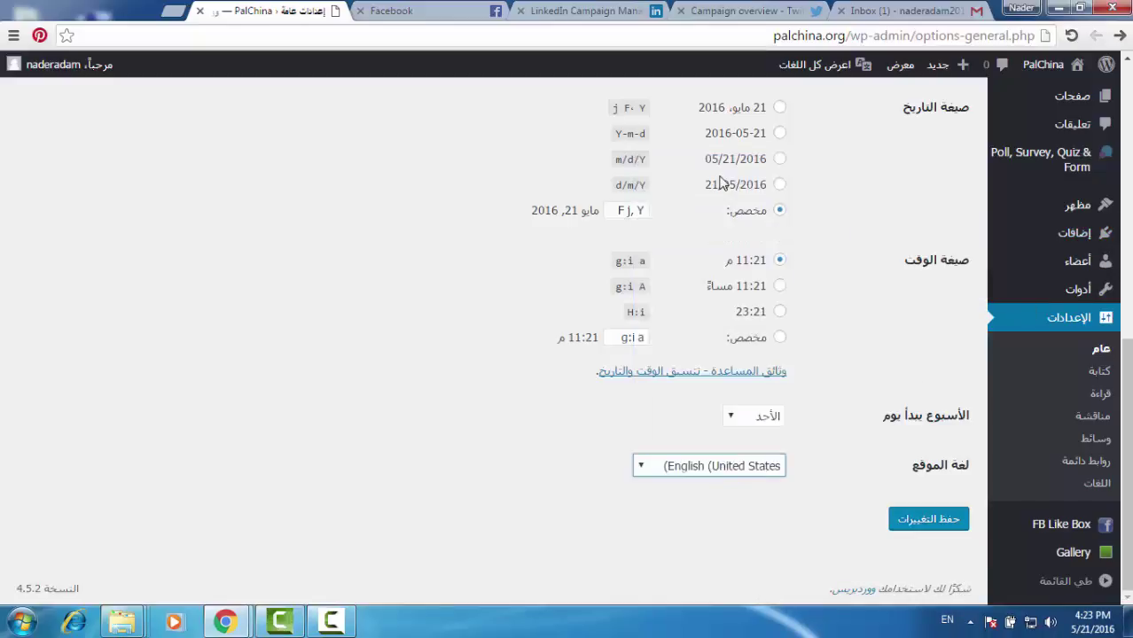
click(922, 523)
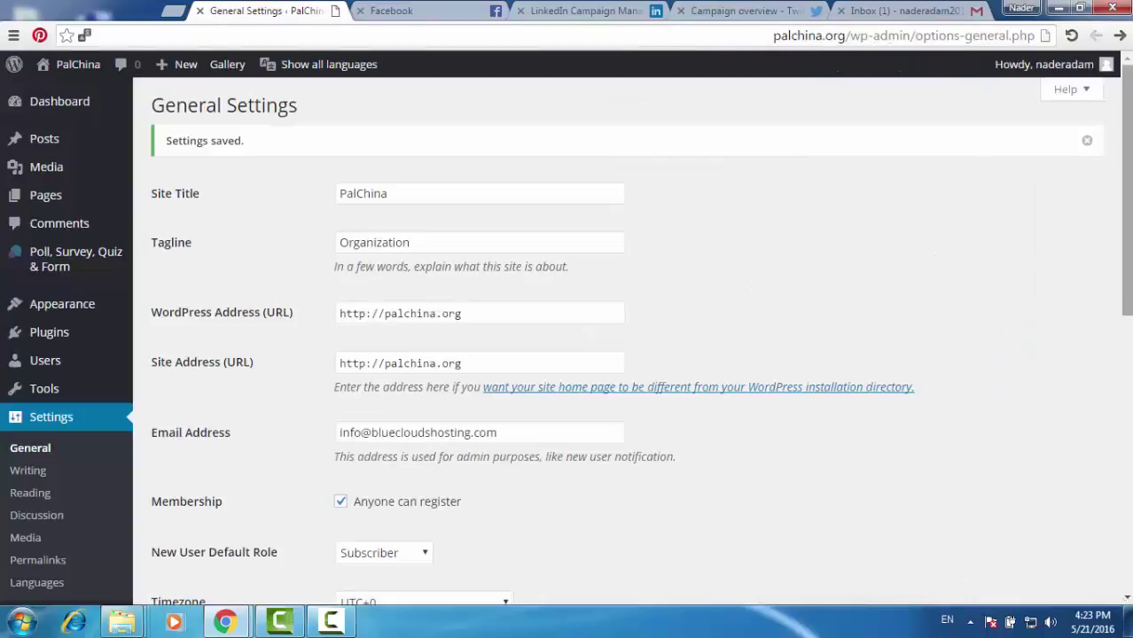
Review the saved General Settings from the site addresses through the date and time formats to the site language.
mouse_move(1126, 229)
mouse_down()
mouse_move(1126, 254)
mouse_move(1126, 229)
mouse_up()
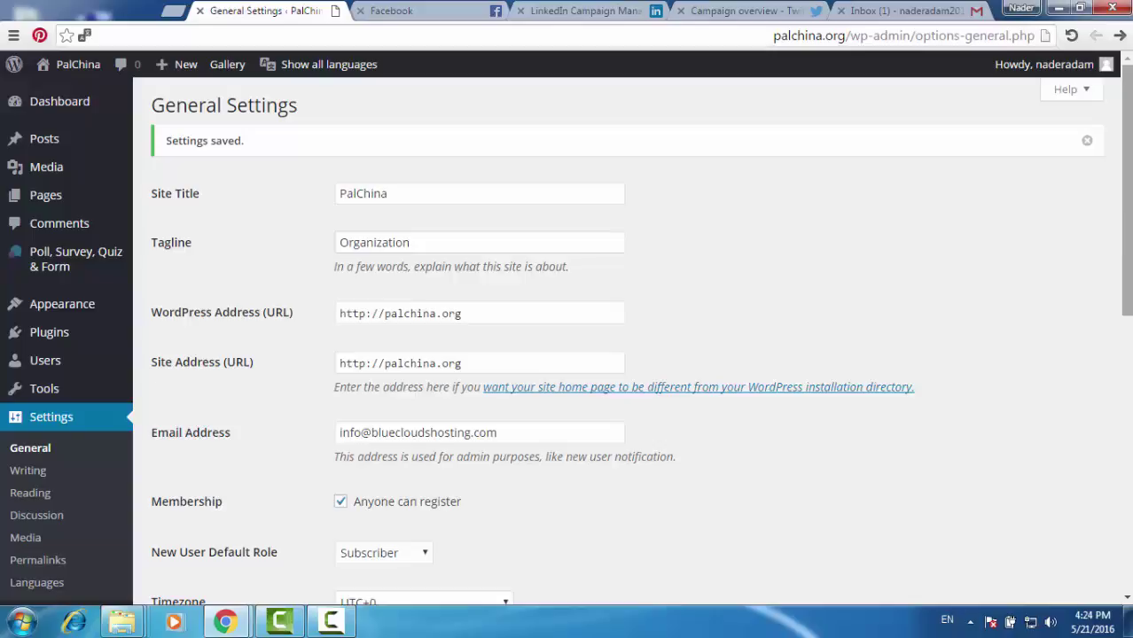
scroll(1126, 229, down, 2)
scroll(621, 337, down, 1)
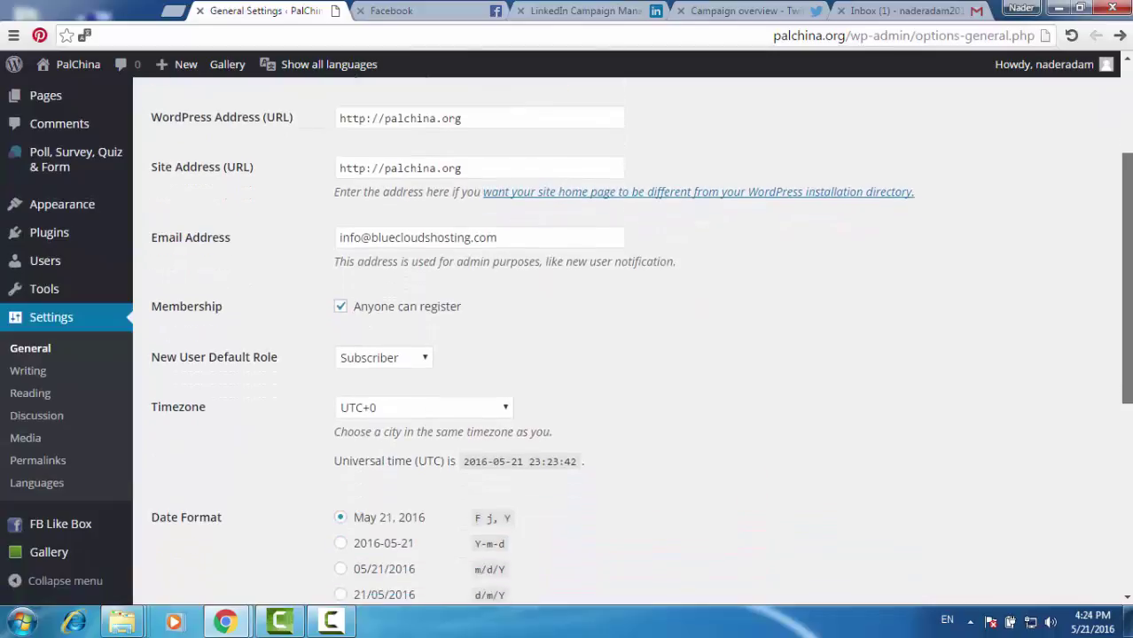
scroll(632, 341, down, 5)
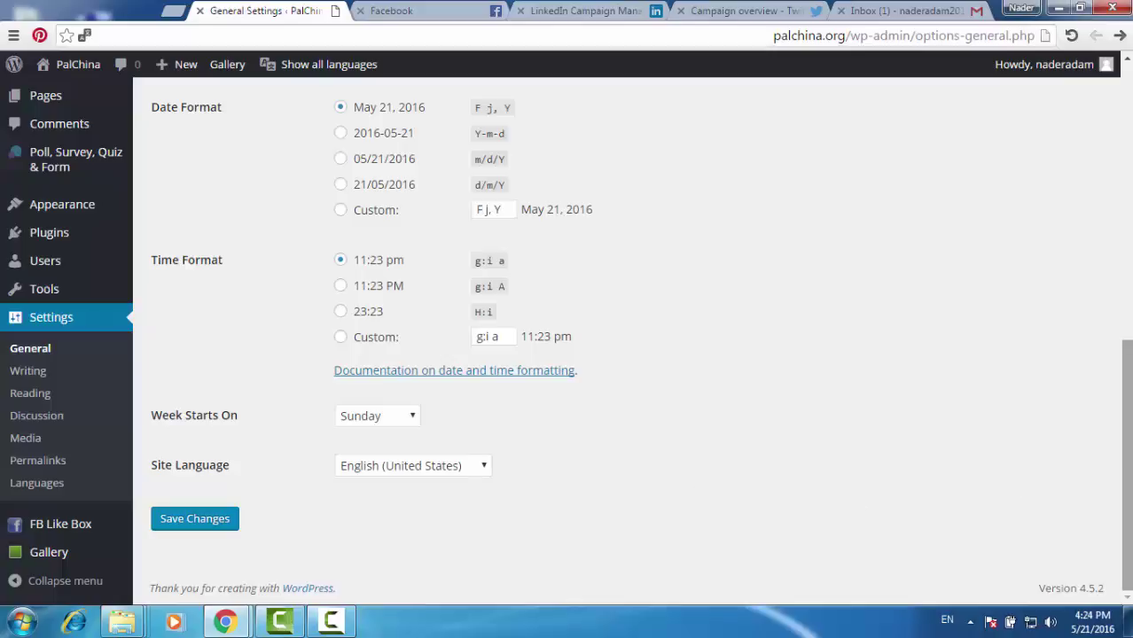
scroll(1126, 443, up, 1)
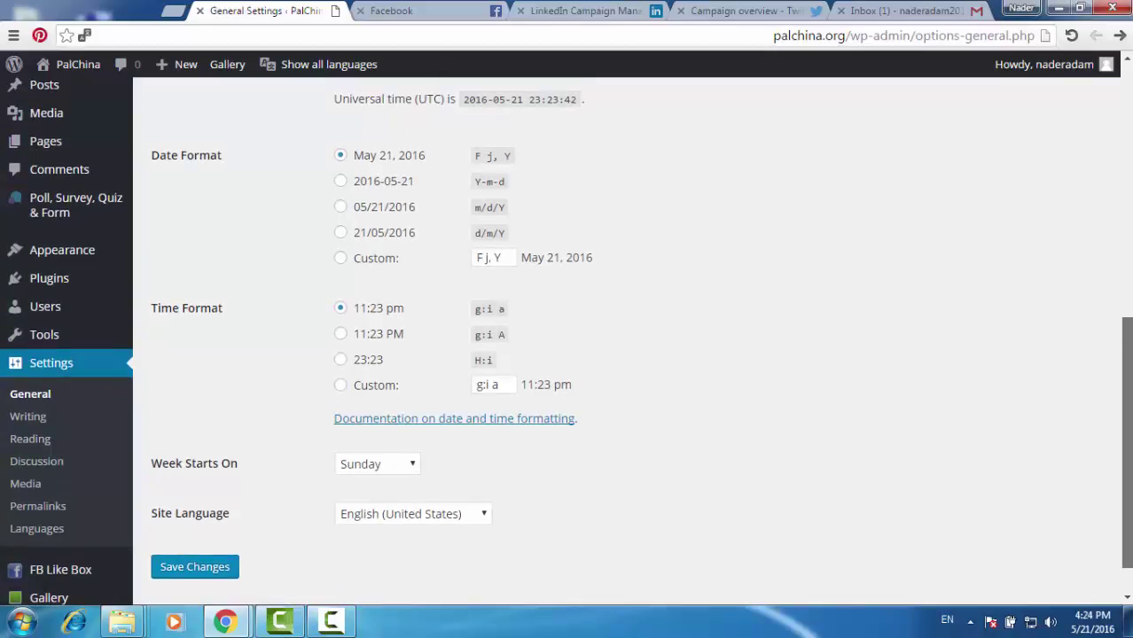
scroll(1104, 194, up, 6)
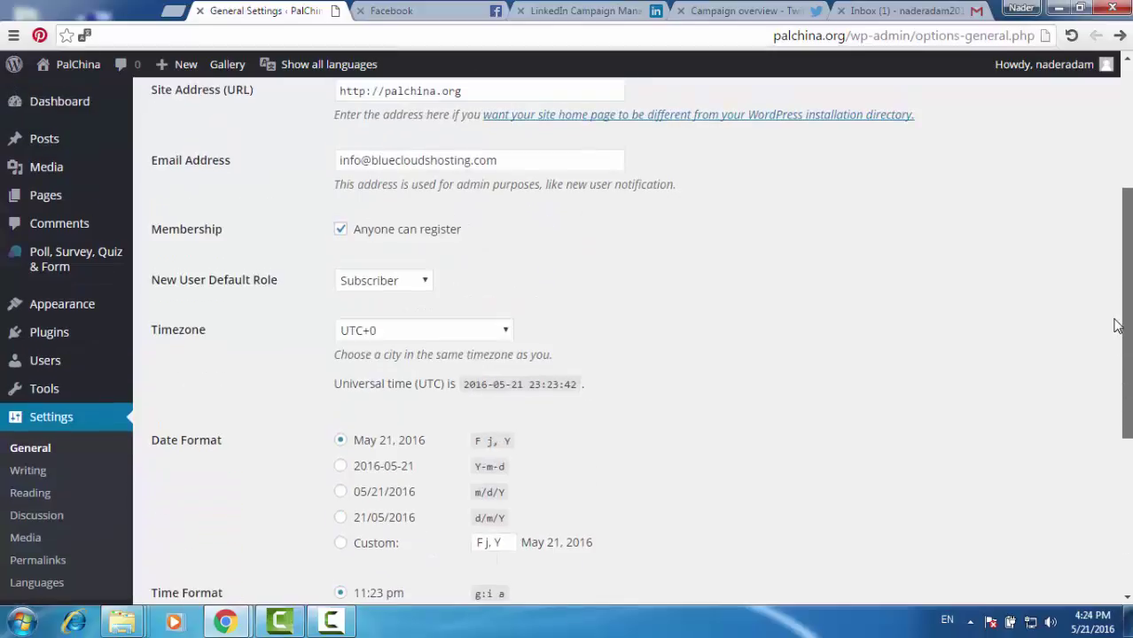